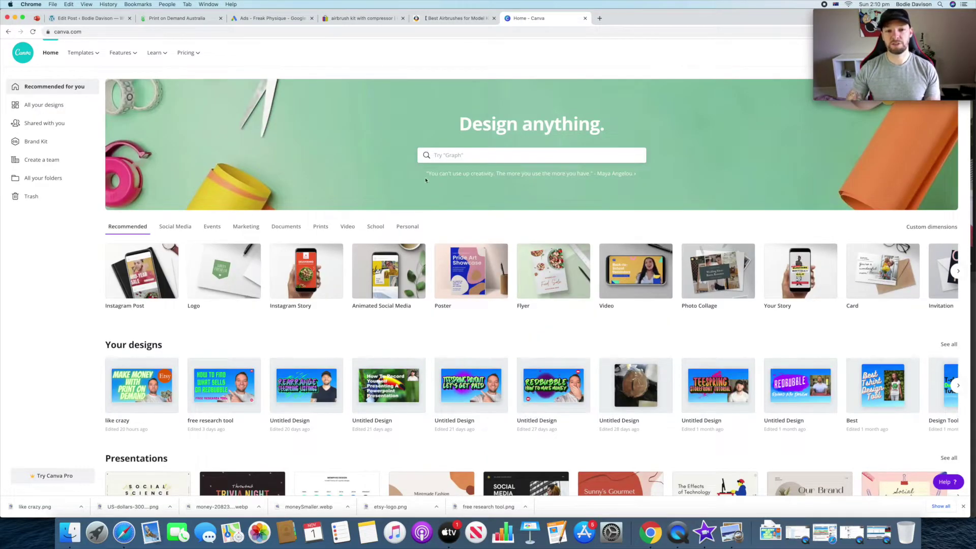
Step: Create a blank design with custom dimensions of 5000 x 5000 px
click(463, 153)
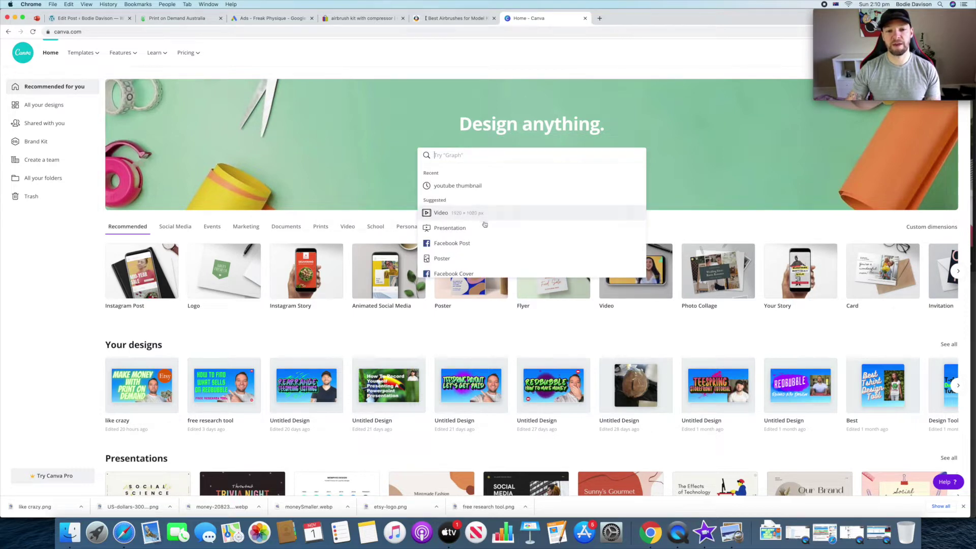
scroll(518, 209, down, 3)
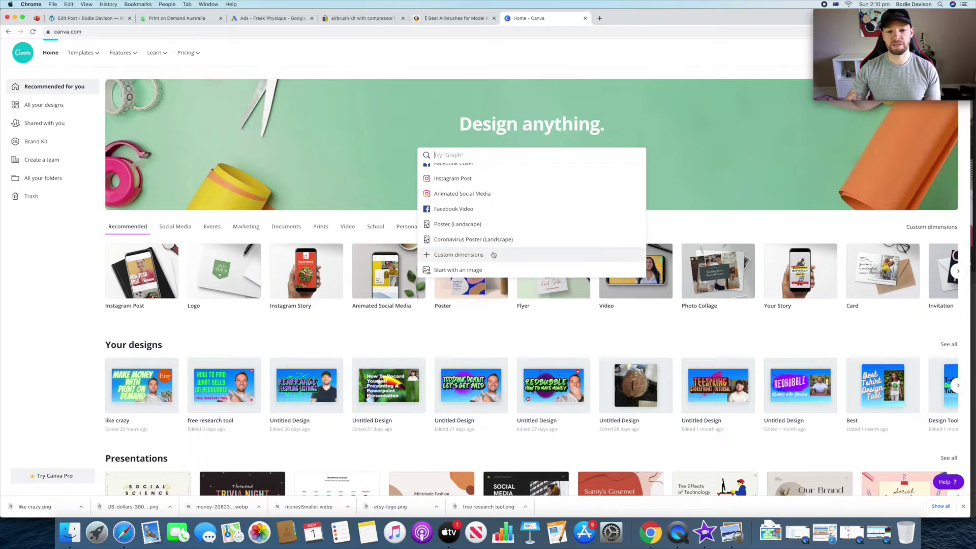
click(496, 254)
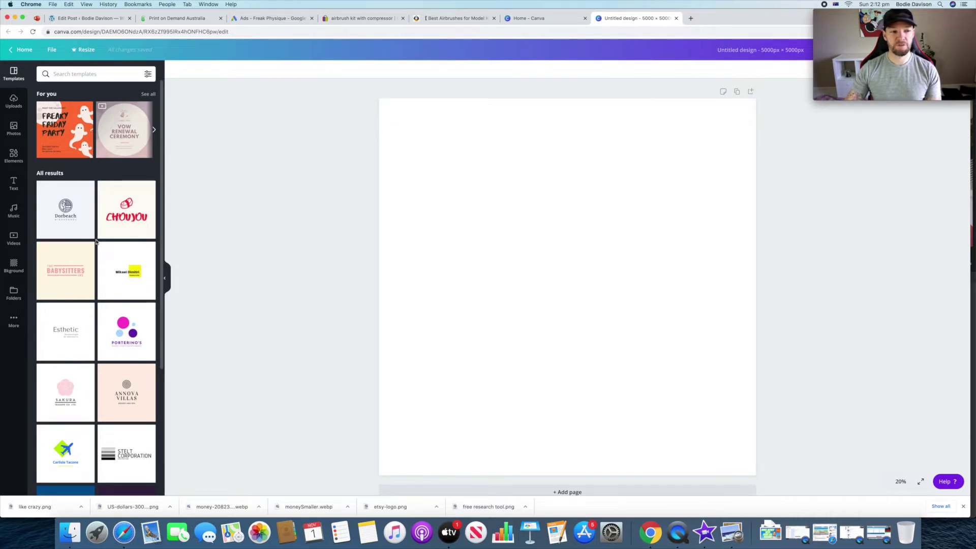
Step: Look through the uploaded images and the stock photo library
click(18, 105)
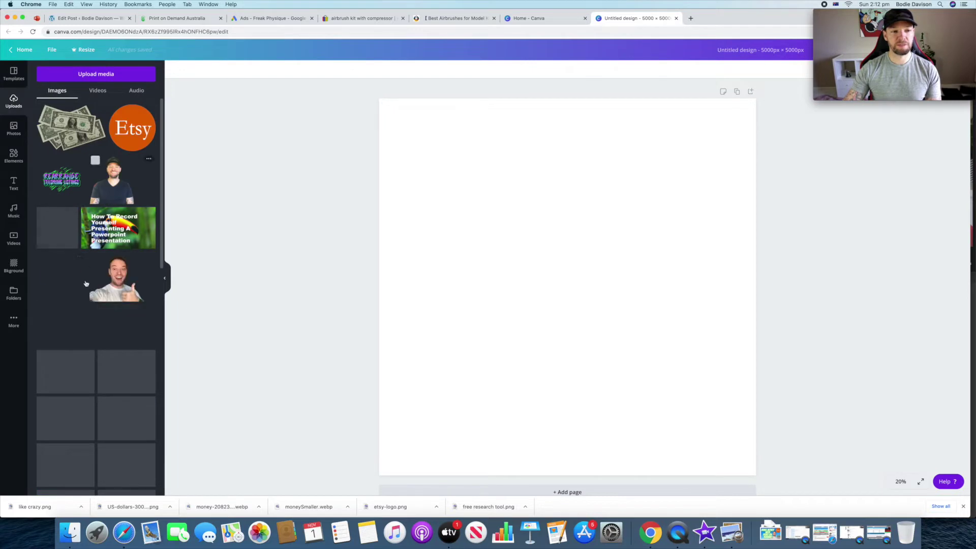
scroll(100, 284, down, 3)
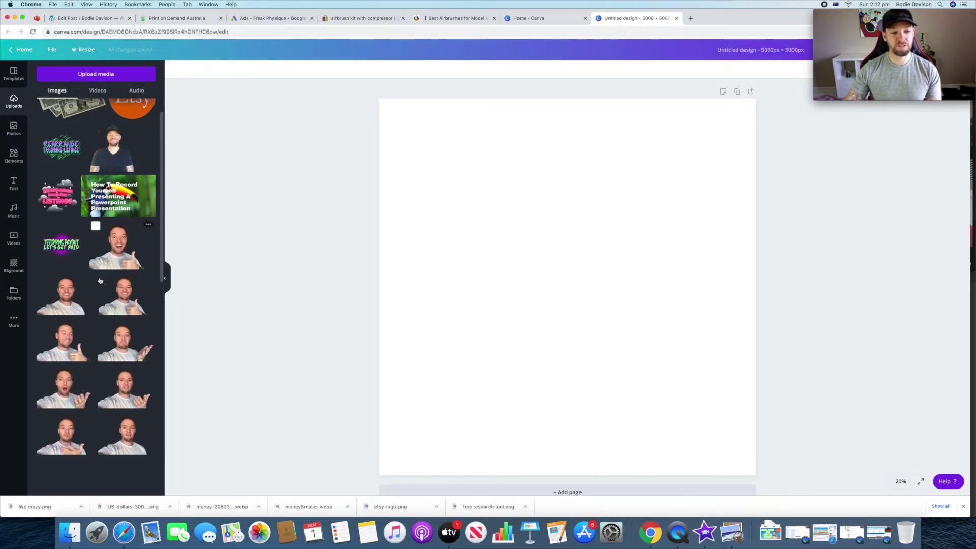
scroll(102, 282, up, 3)
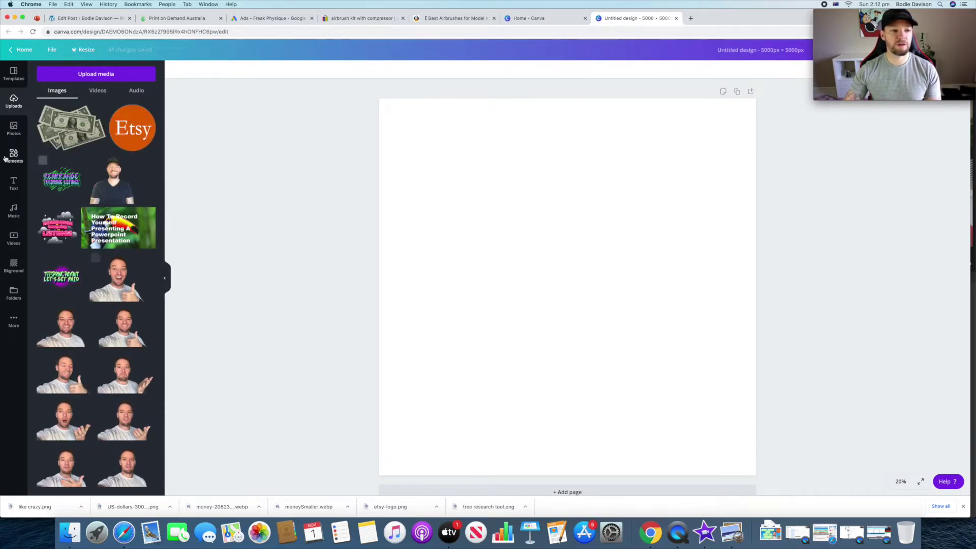
click(12, 129)
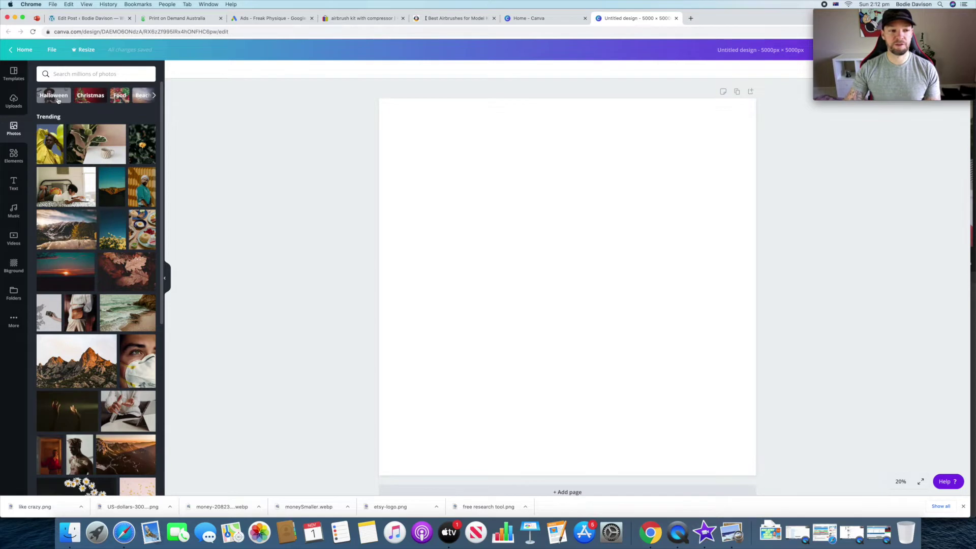
Step: Browse the categories of graphic elements and search the elements for "money"
click(14, 155)
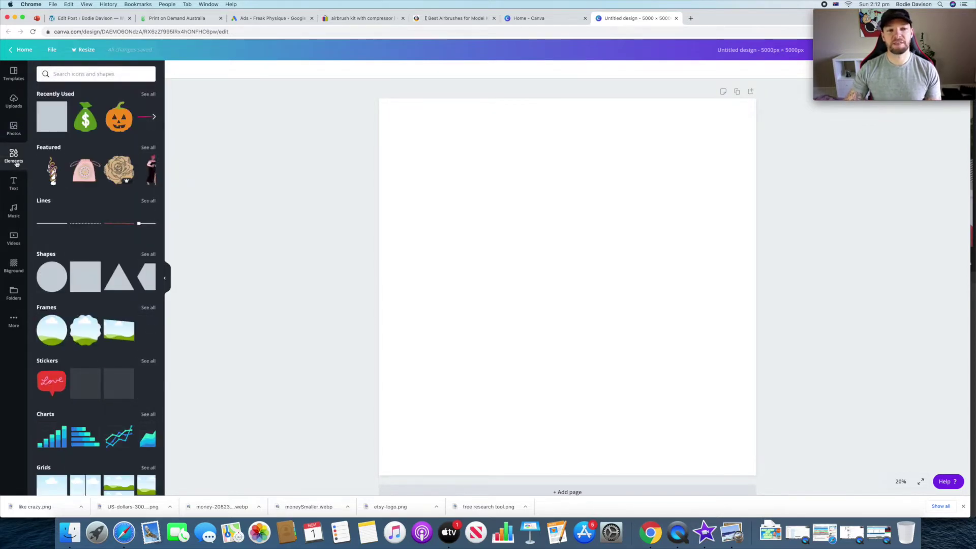
scroll(105, 215, down, 4)
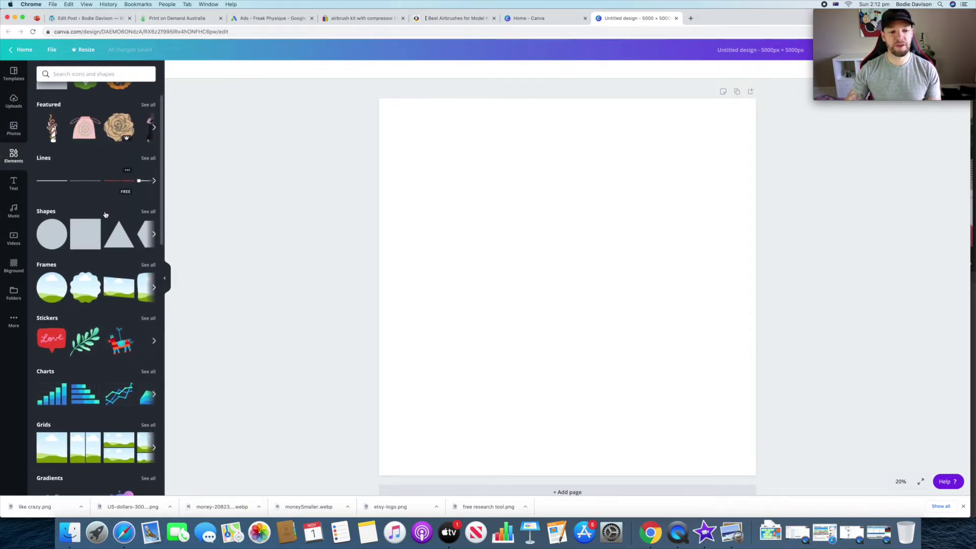
scroll(105, 215, down, 8)
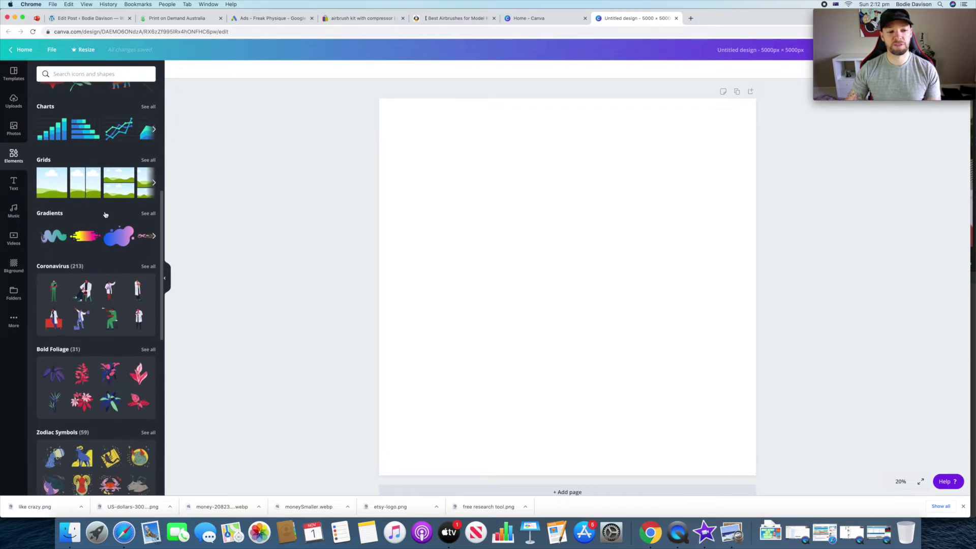
scroll(117, 84, up, 12)
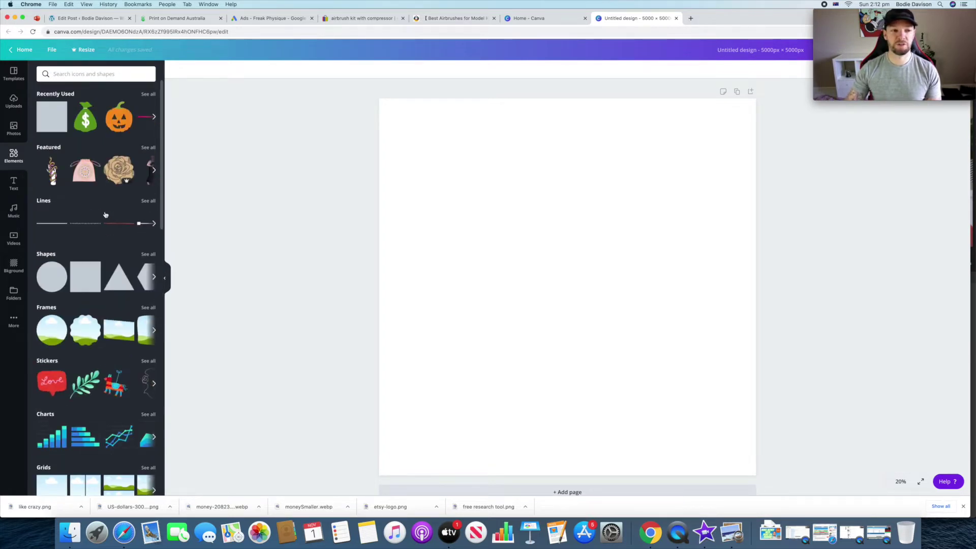
click(86, 74)
text(mo)
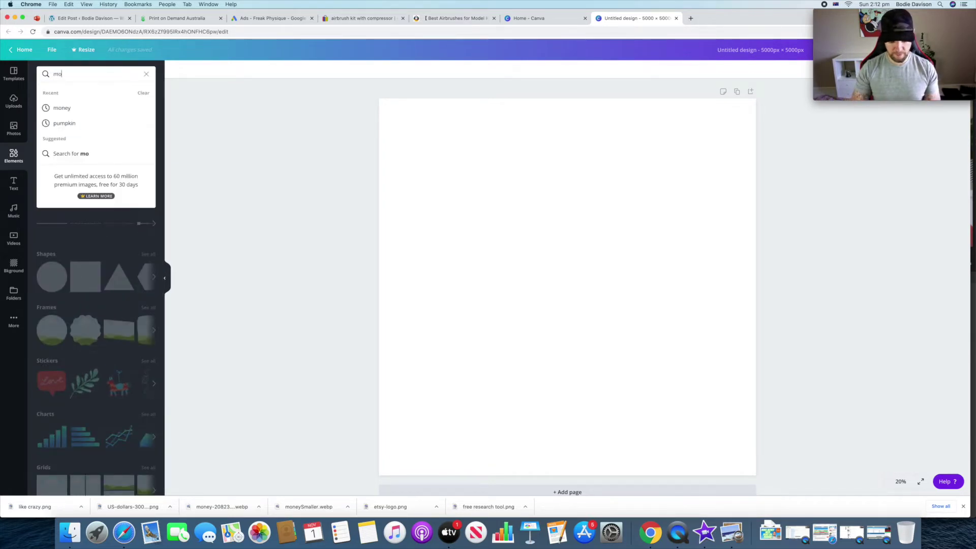
text(ney)
key(Return)
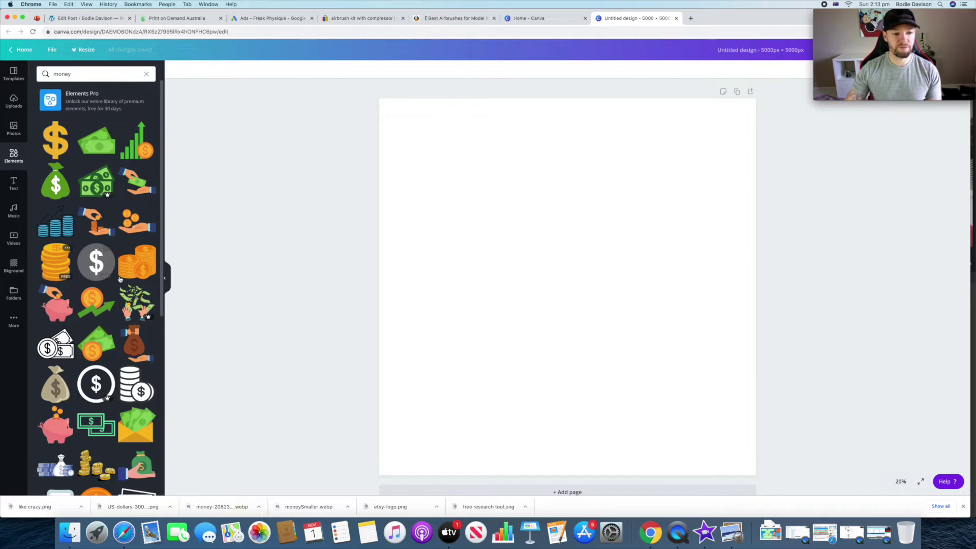
Step: Try the "Open 24/7" and "GAME ON" font combinations enlarged on the page, and remove them again
click(13, 182)
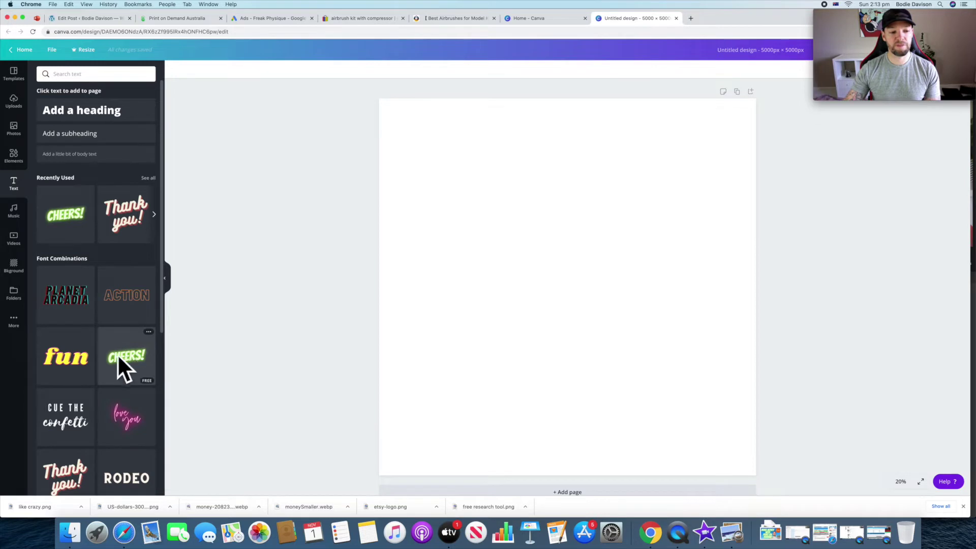
scroll(108, 350, down, 5)
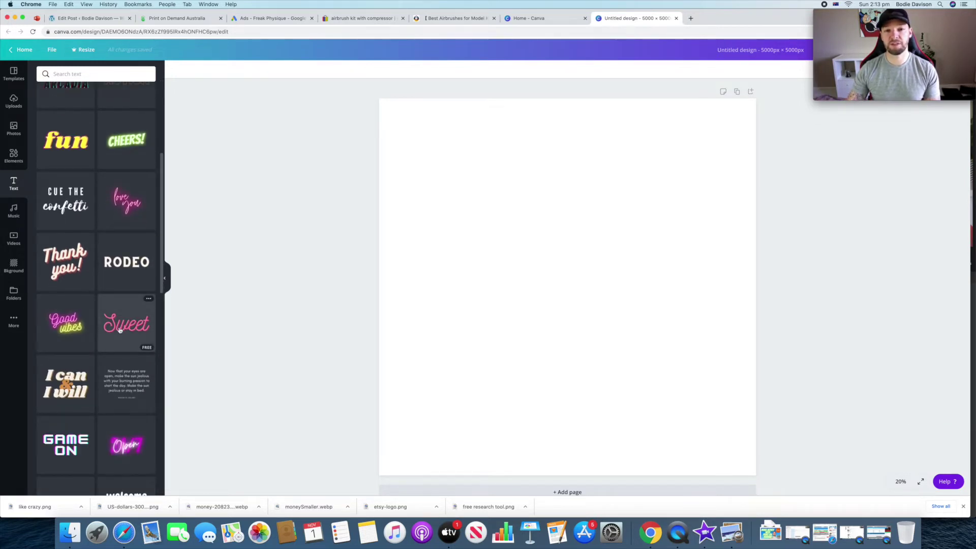
scroll(126, 442, up, 1)
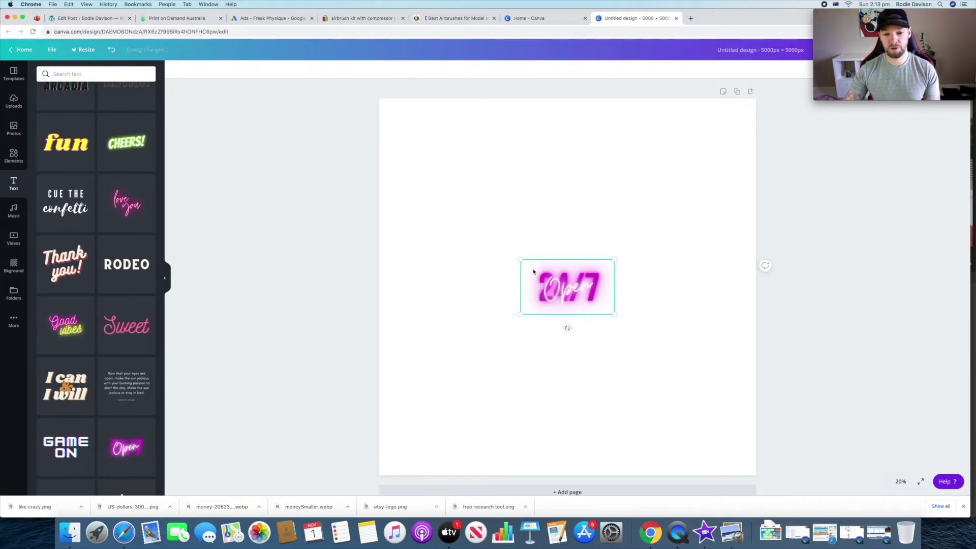
drag(521, 260, 456, 222)
drag(610, 224, 682, 177)
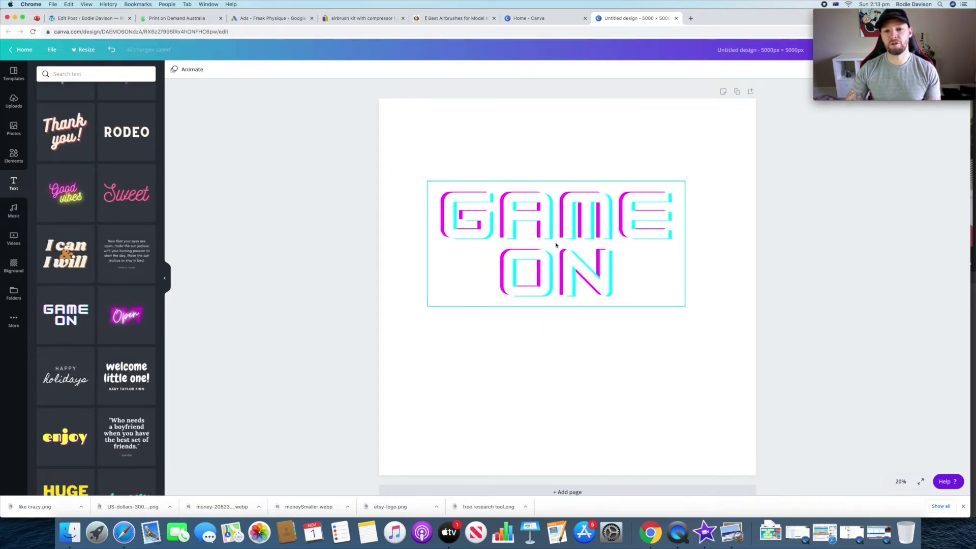
click(555, 246)
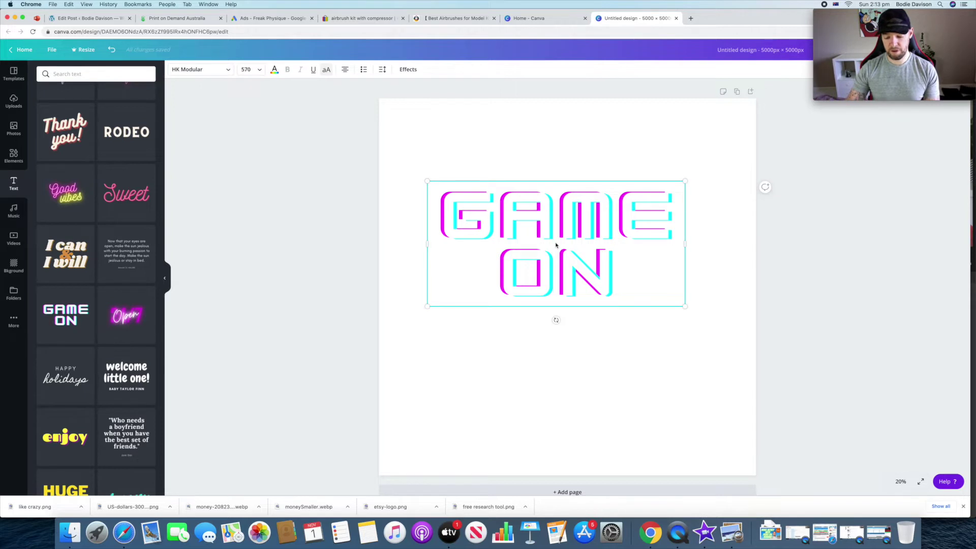
key(Delete)
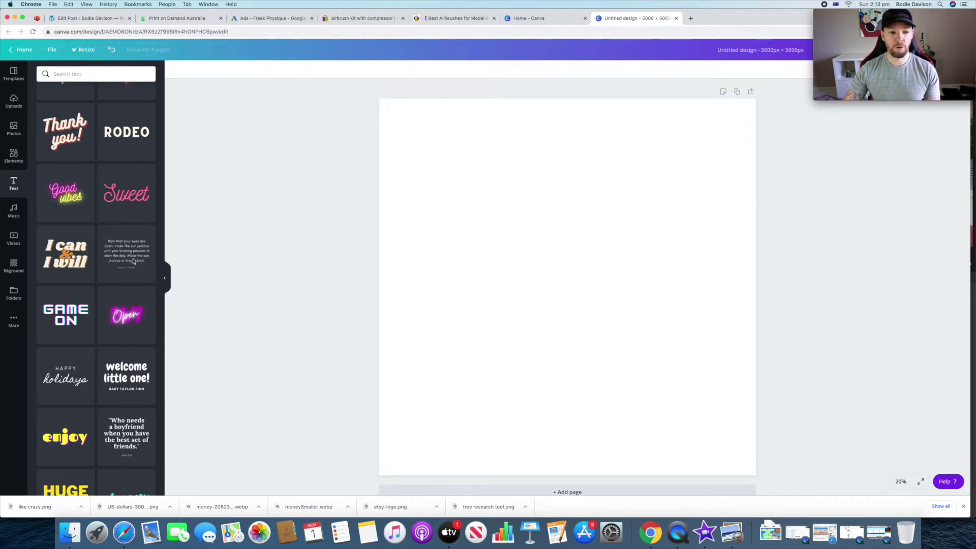
click(66, 314)
drag(583, 281, 249, 425)
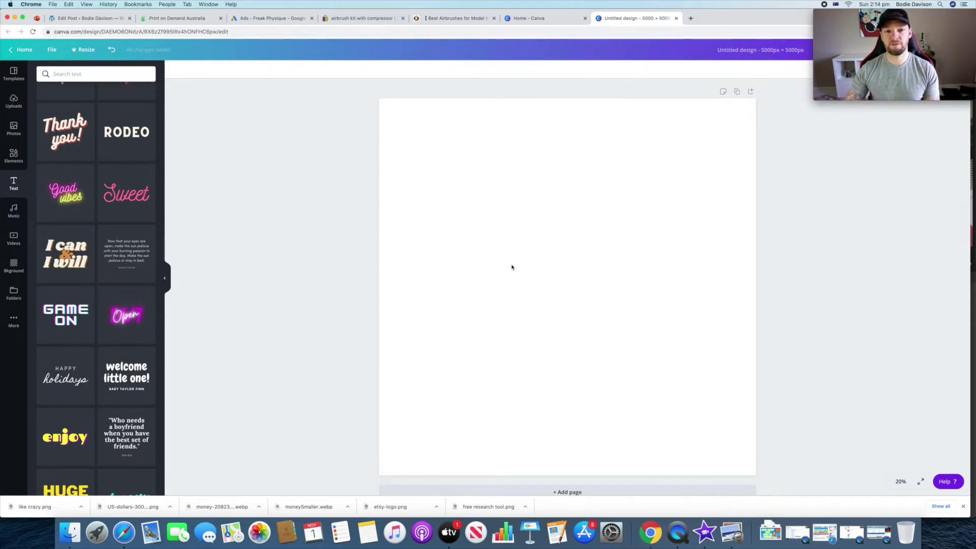
Step: Browse the rest of the ready-made font combinations for text styles
scroll(106, 272, up, 3)
scroll(107, 271, down, 3)
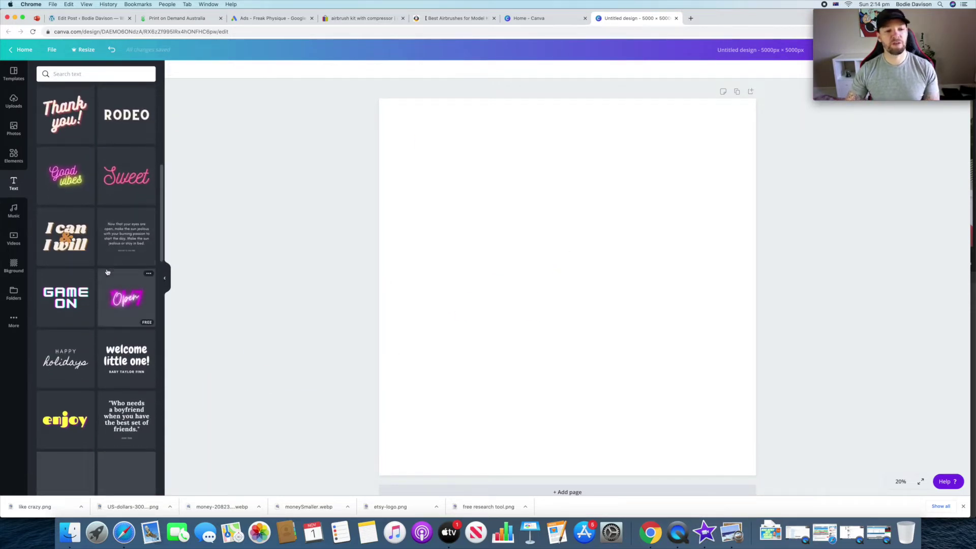
scroll(106, 277, down, 5)
scroll(103, 286, down, 5)
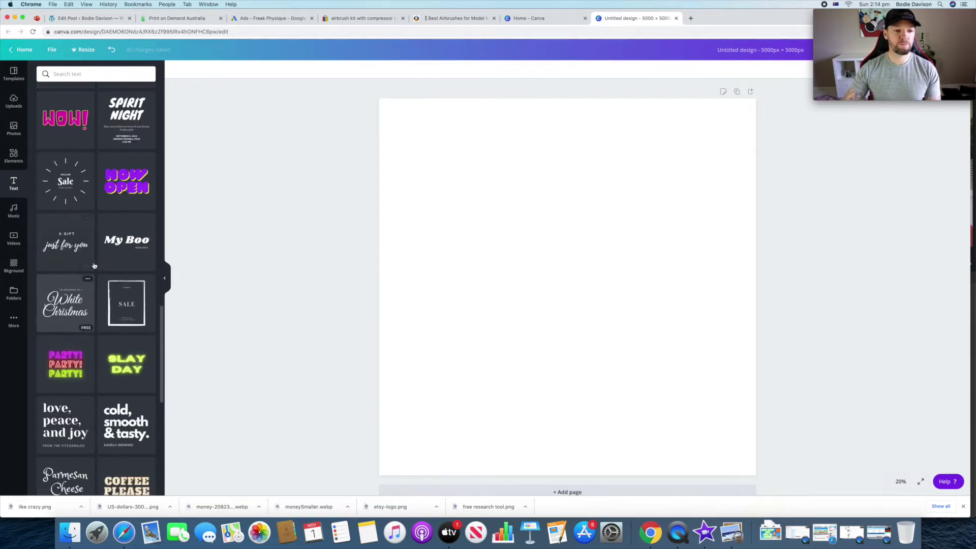
scroll(103, 339, down, 6)
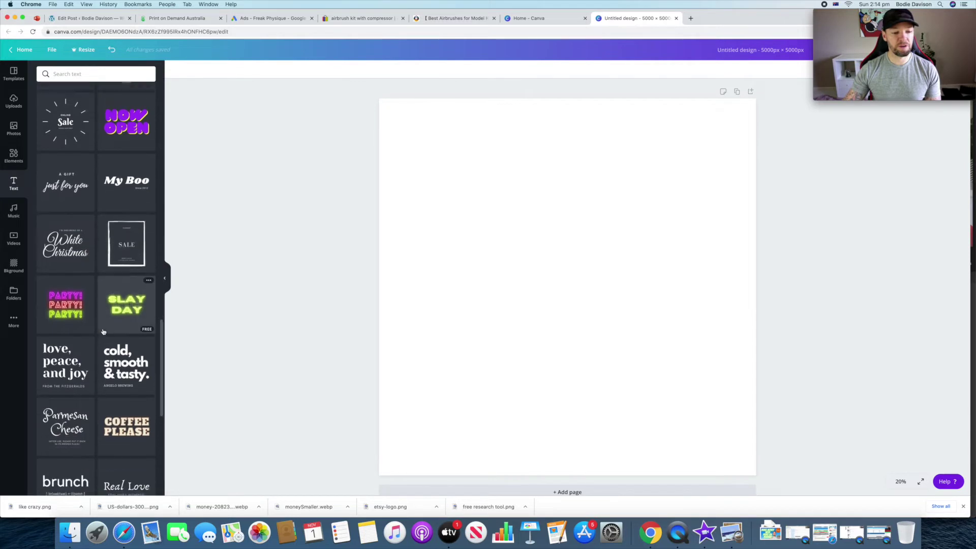
scroll(111, 273, up, 15)
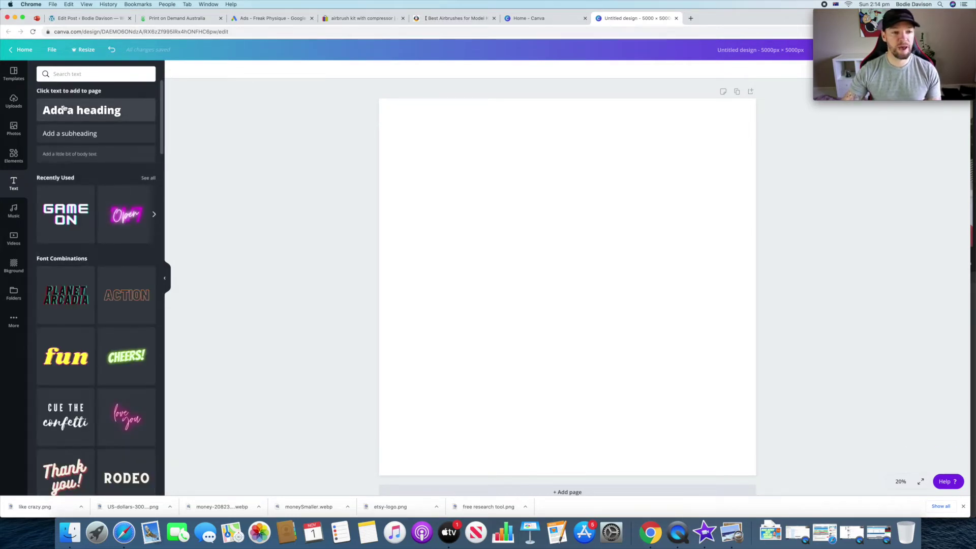
Step: Add a heading to the page and look through the fonts available for it
click(64, 108)
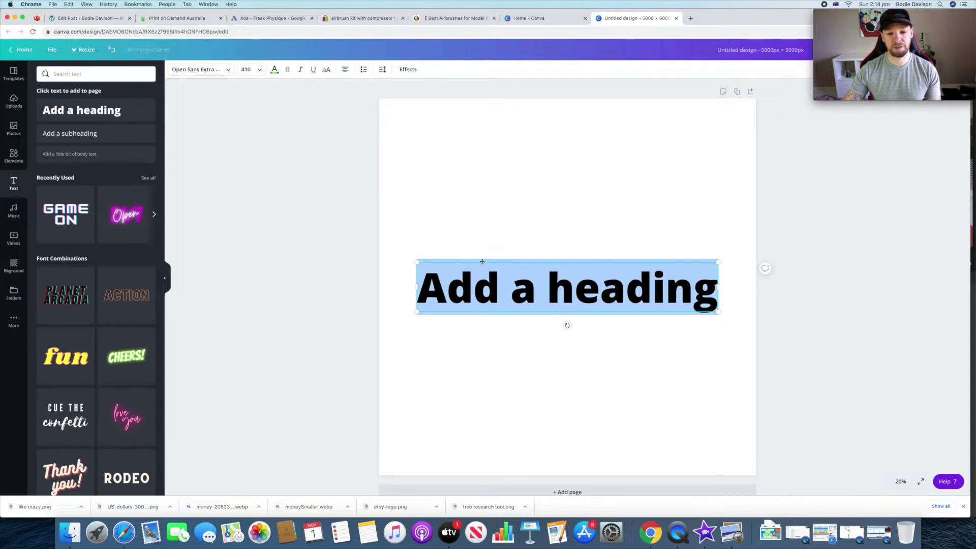
click(224, 70)
scroll(105, 198, down, 6)
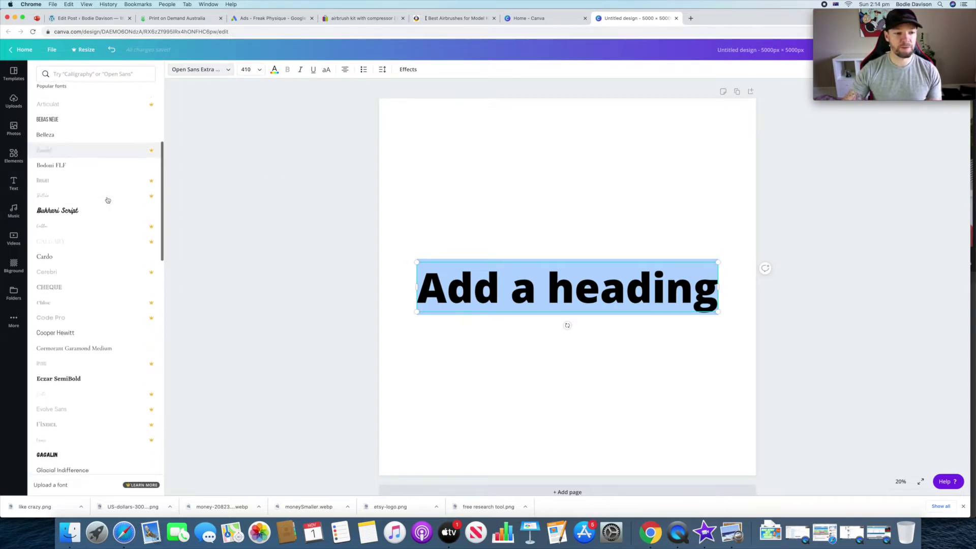
scroll(107, 200, down, 8)
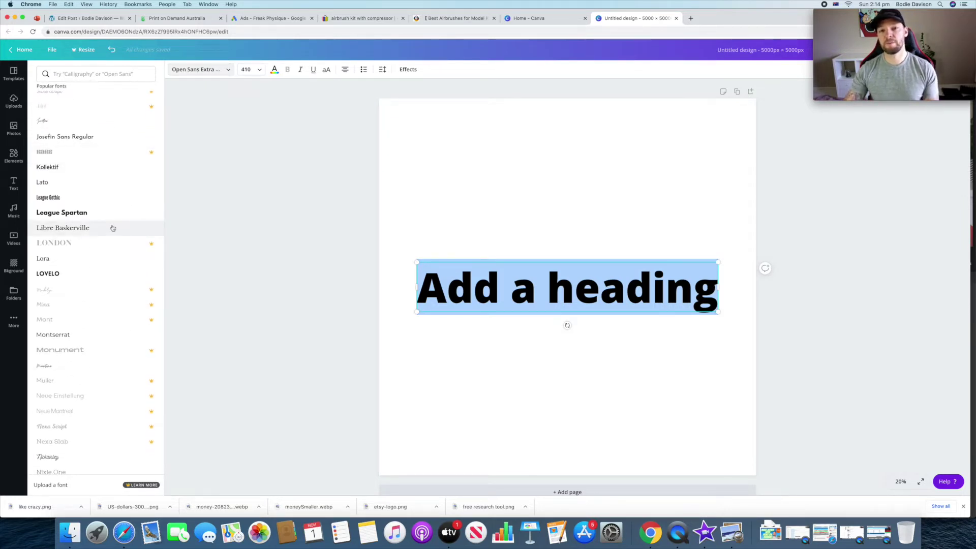
scroll(113, 228, down, 7)
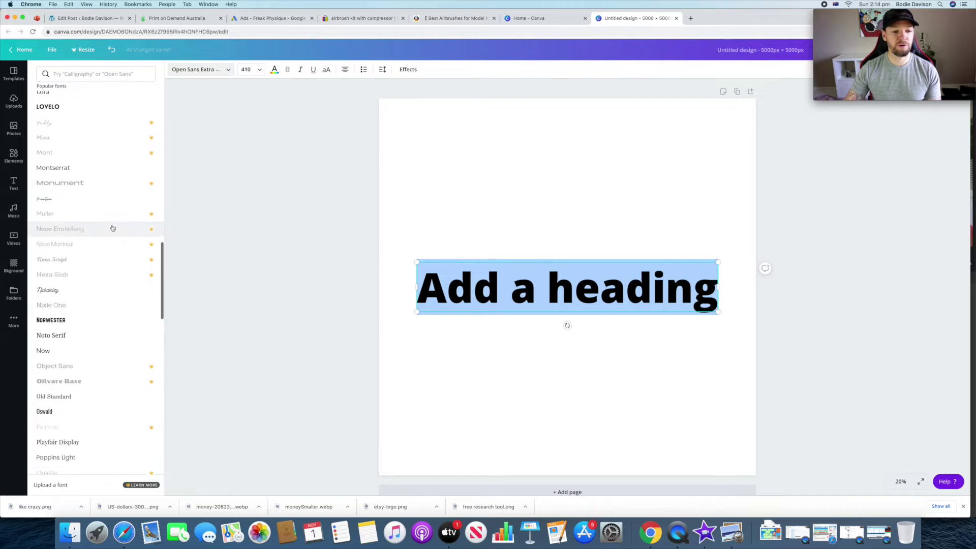
scroll(113, 228, down, 10)
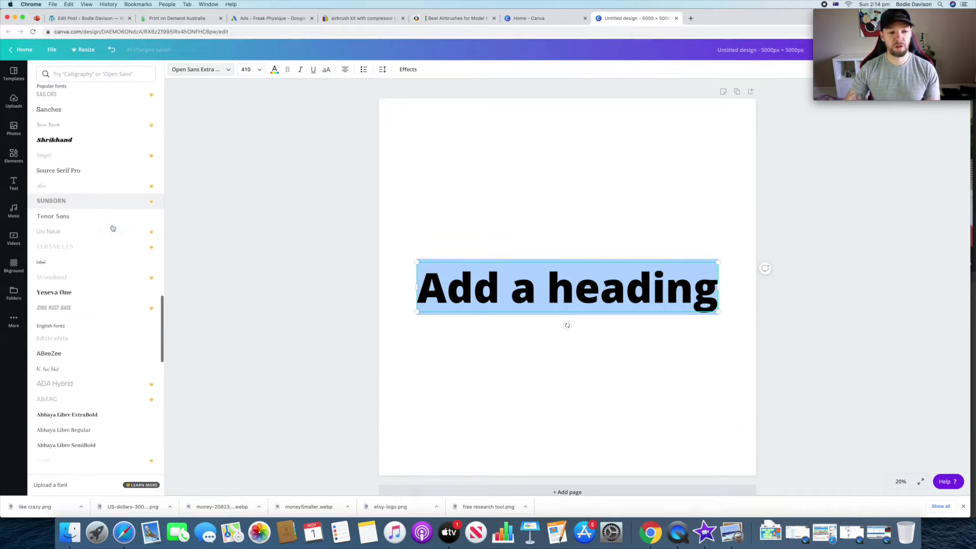
scroll(112, 228, down, 1)
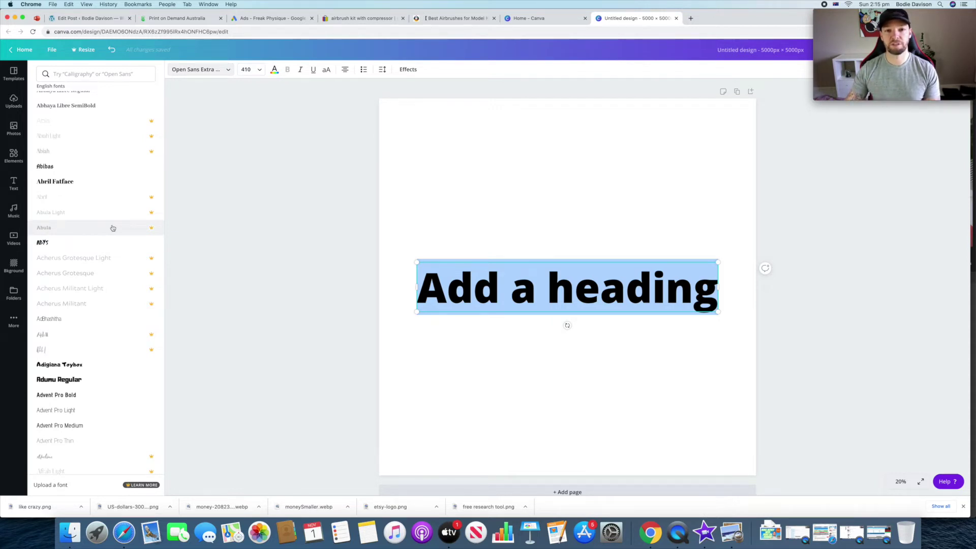
scroll(113, 228, down, 2)
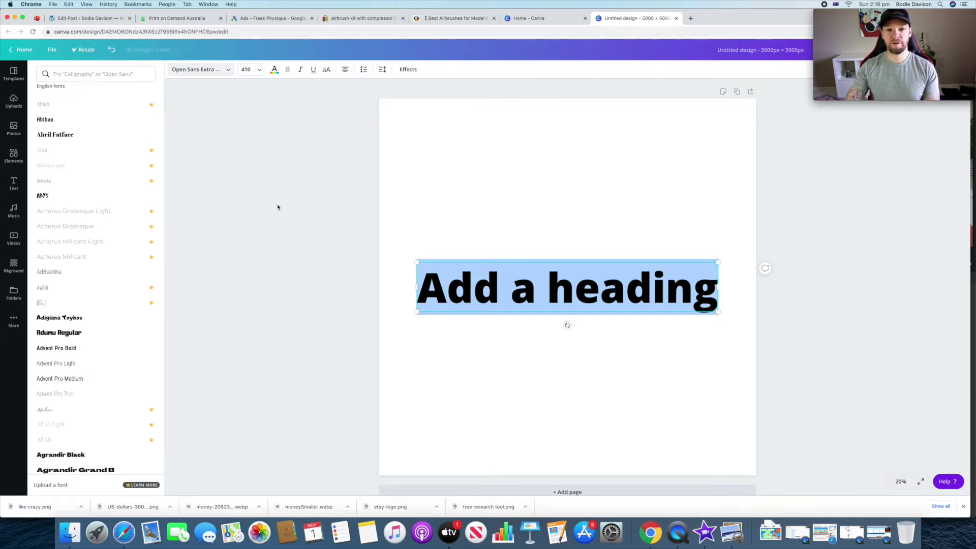
scroll(358, 203, down, 1)
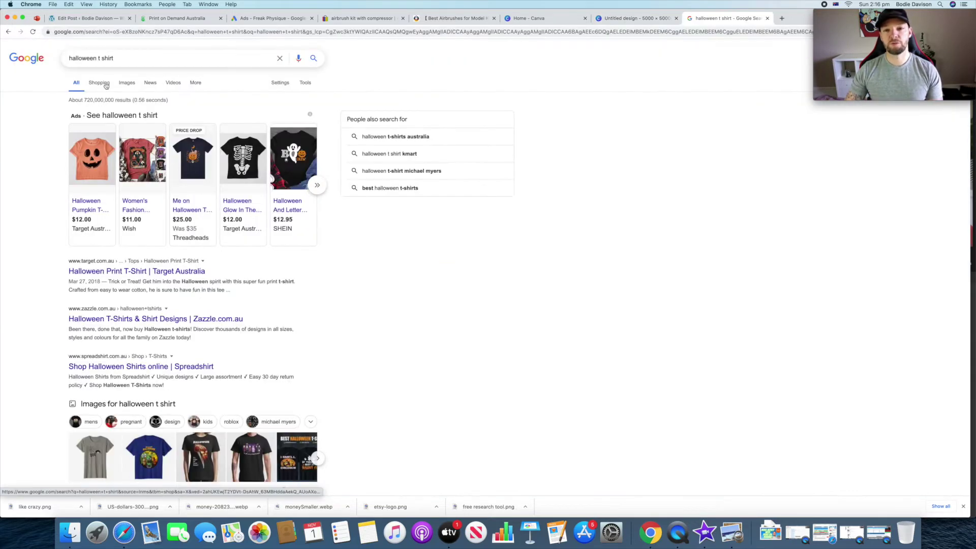
Step: Show the Google Shopping results for "halloween t shirt" and examine the shirt designs for ideas
click(101, 82)
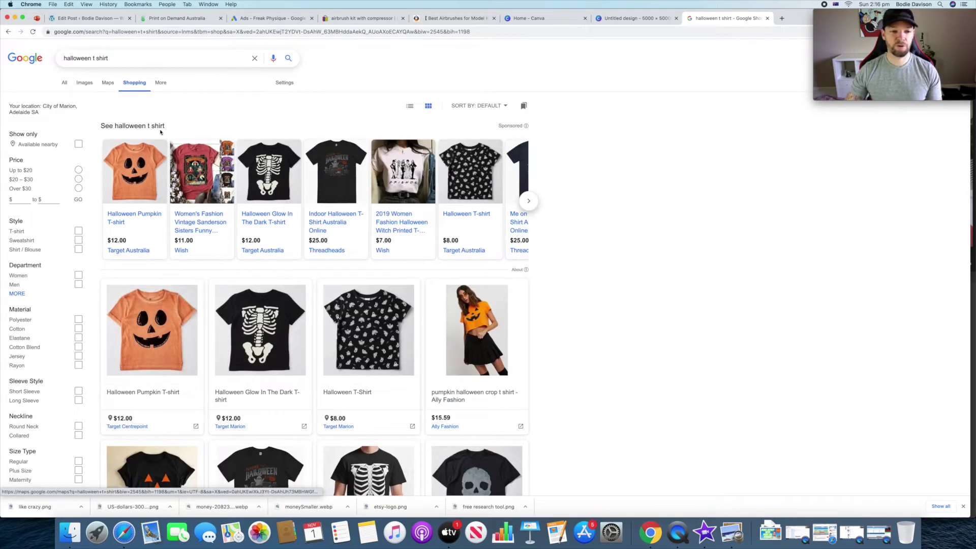
scroll(377, 257, down, 5)
scroll(376, 258, down, 5)
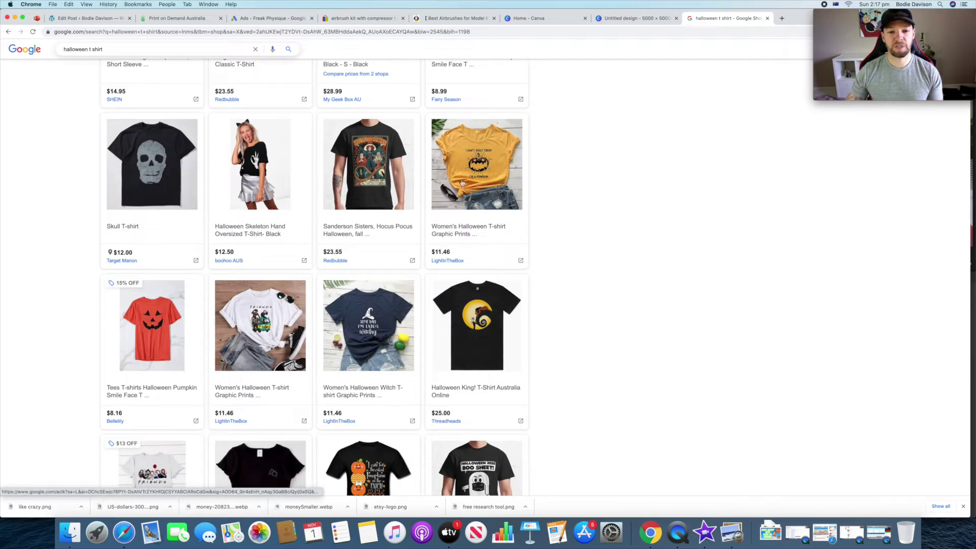
scroll(452, 185, down, 3)
scroll(421, 184, down, 2)
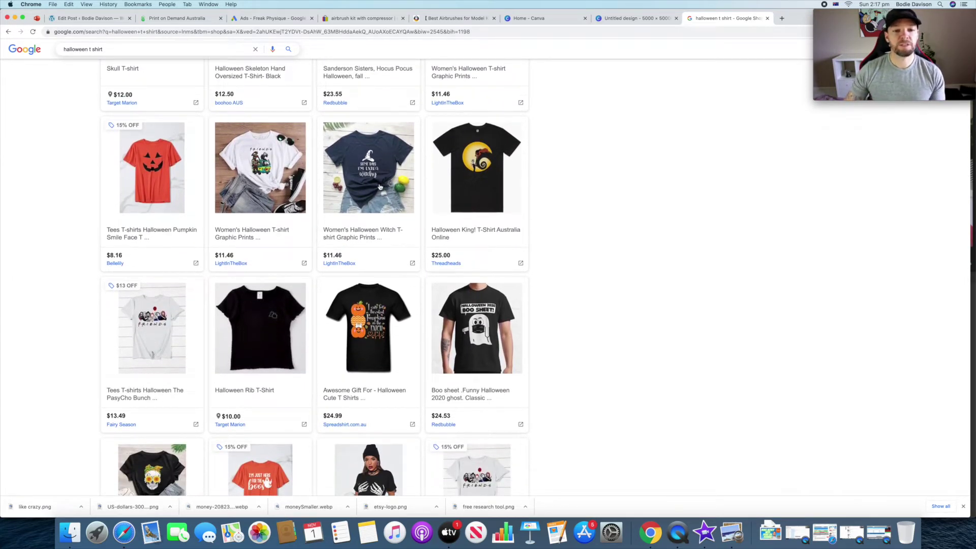
Step: Examine more of the shopping results and sponsored listings for "halloween t shirt" for design and slogan ideas
scroll(401, 188, down, 5)
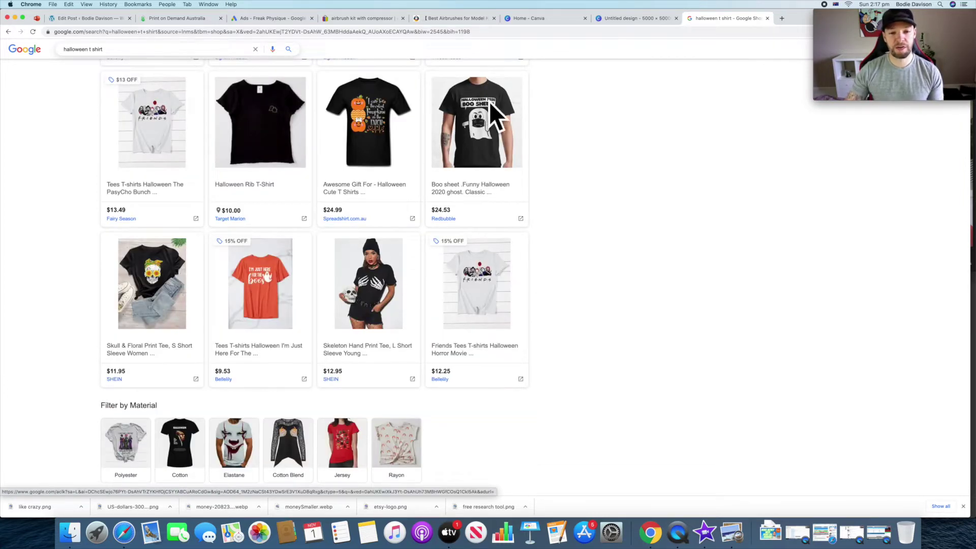
scroll(377, 155, down, 4)
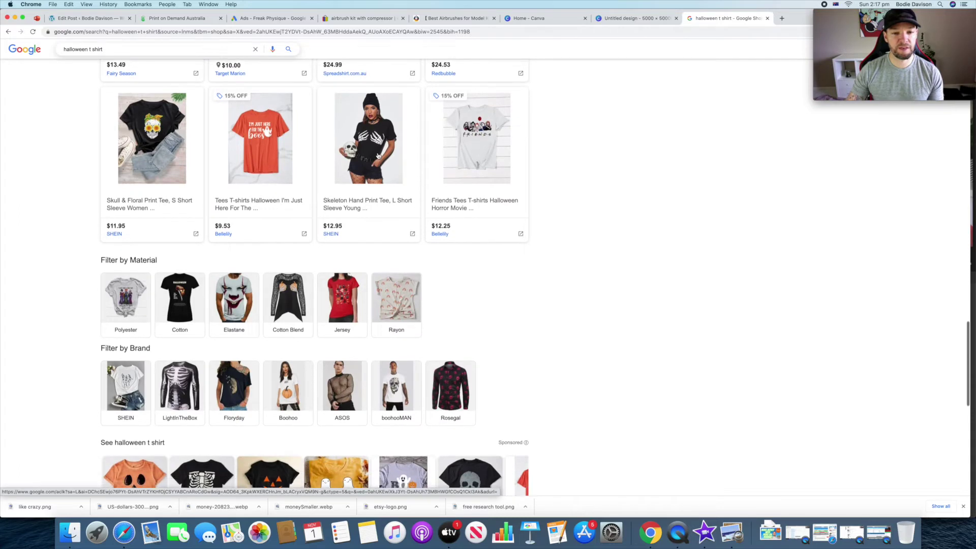
scroll(305, 206, down, 8)
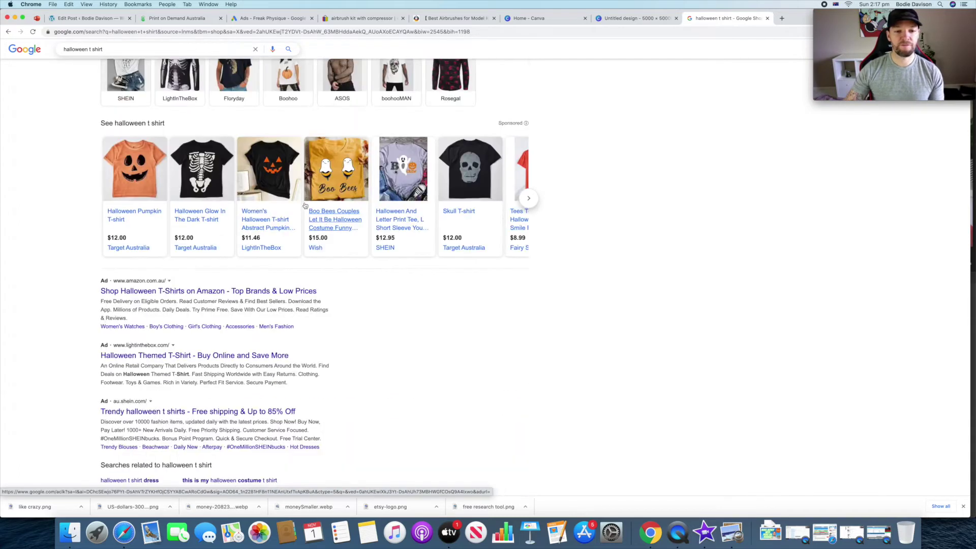
click(528, 200)
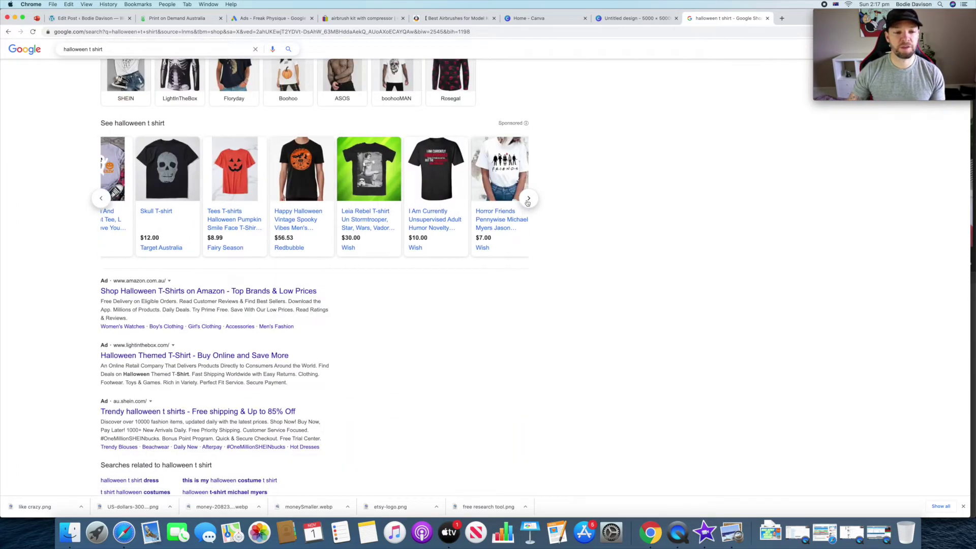
scroll(488, 203, up, 20)
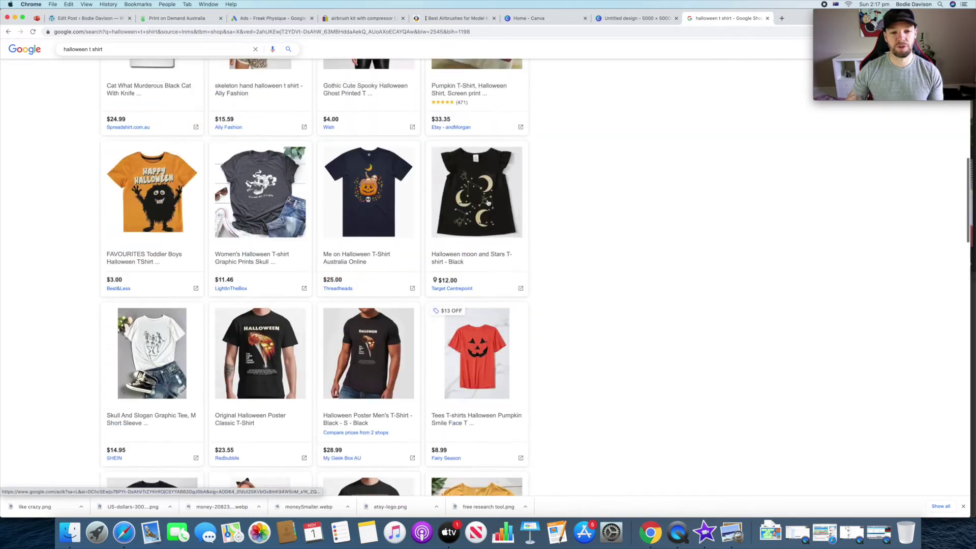
scroll(487, 203, up, 10)
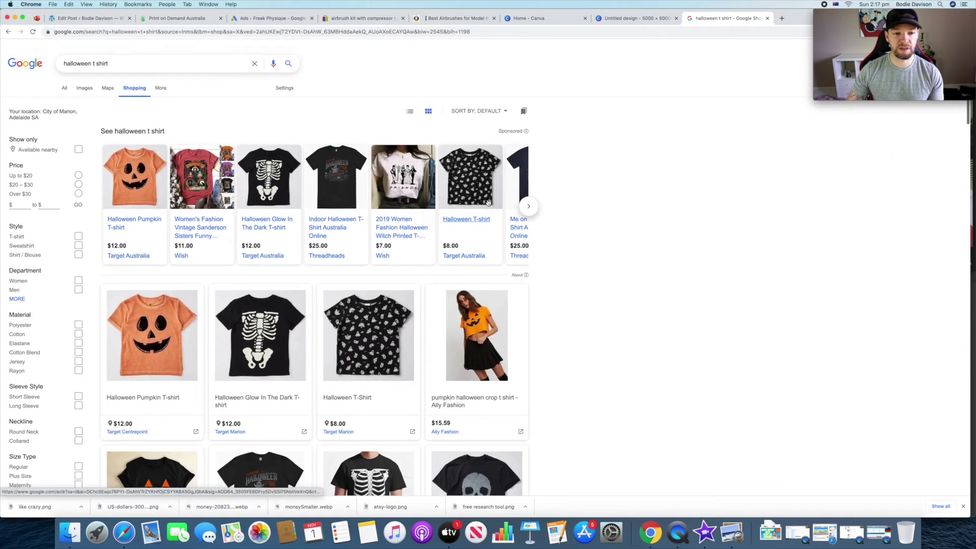
click(529, 201)
click(528, 202)
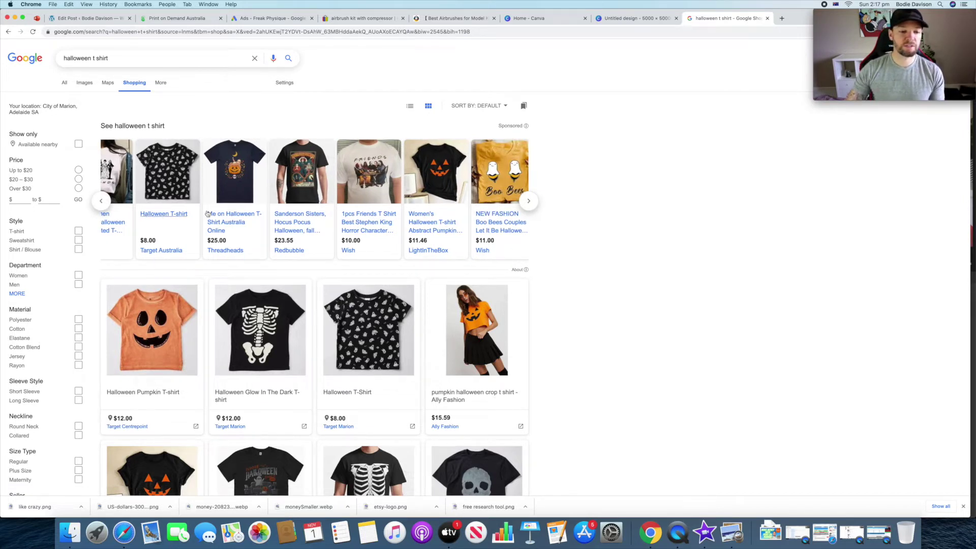
scroll(295, 214, down, 2)
scroll(269, 280, down, 4)
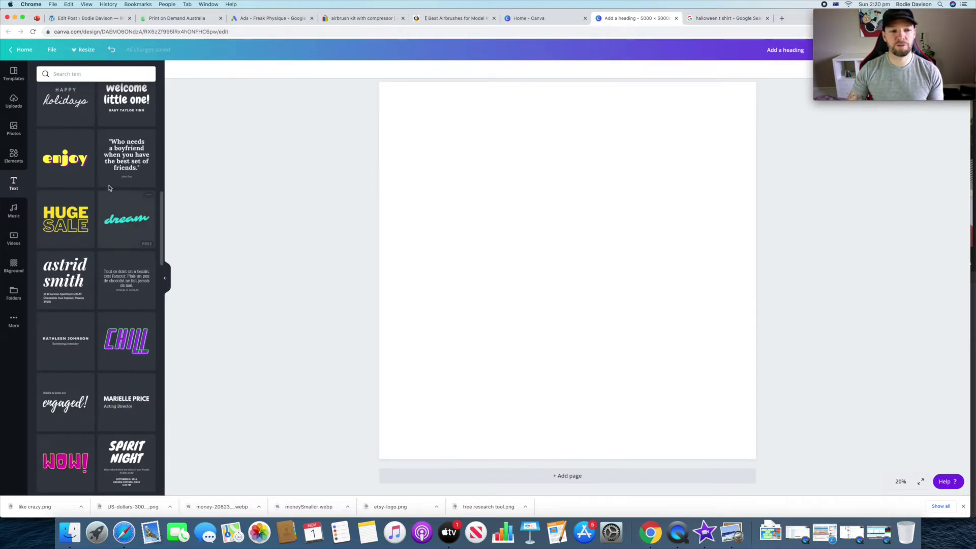
Step: Add a heading reading "You Can't Scare Me I'm A Teacher" to the page in the Canva design
scroll(109, 183, up, 10)
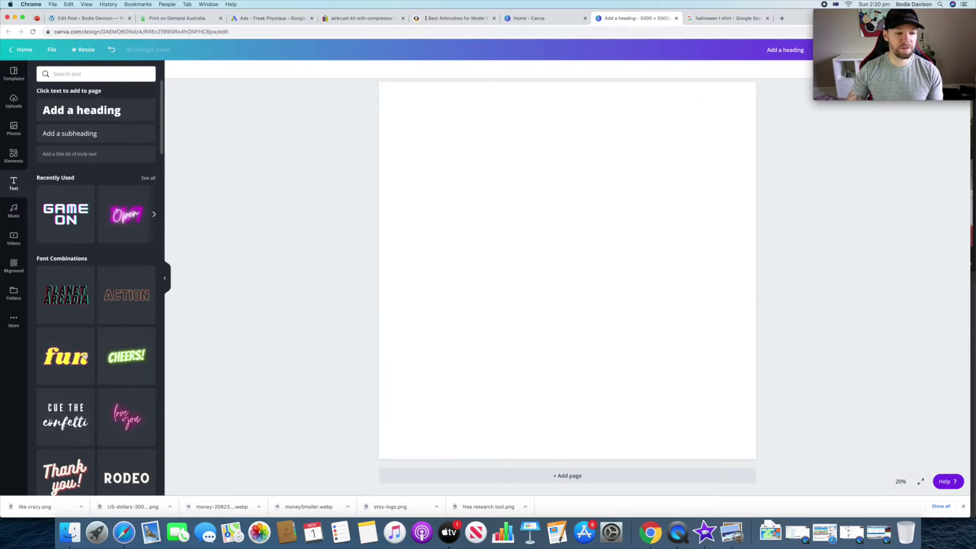
click(98, 114)
text(You Can't Scare Me I'm A Teacher)
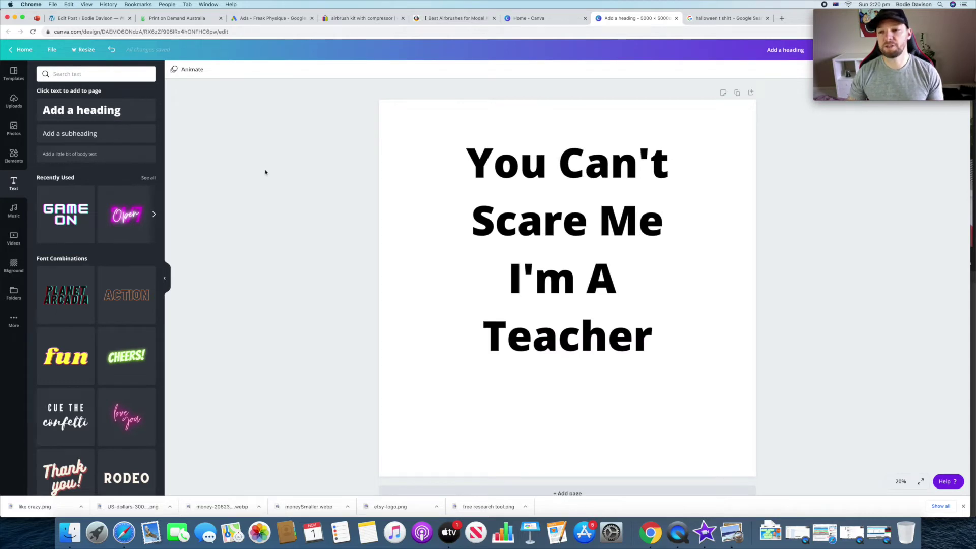
Step: Set the page background to black and the heading text colour to white
click(628, 211)
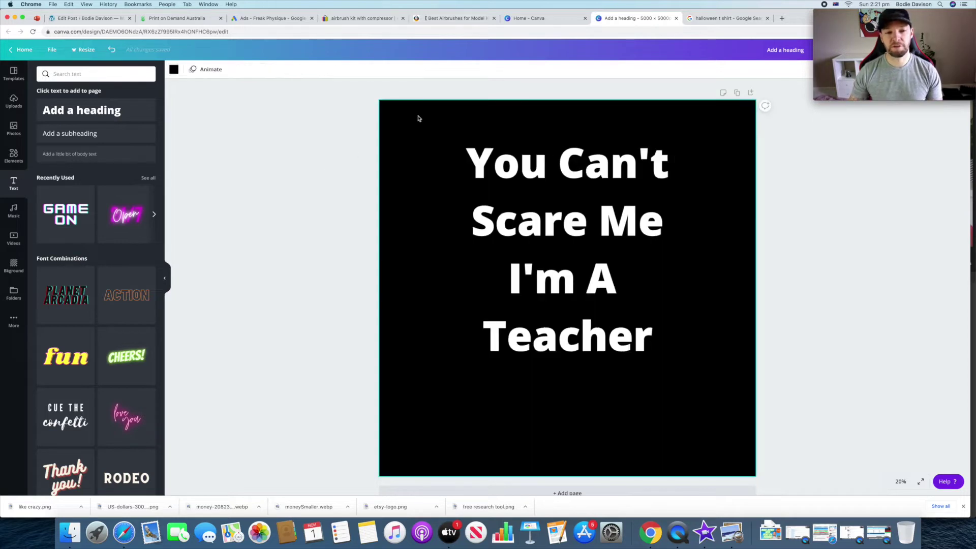
click(173, 69)
click(203, 137)
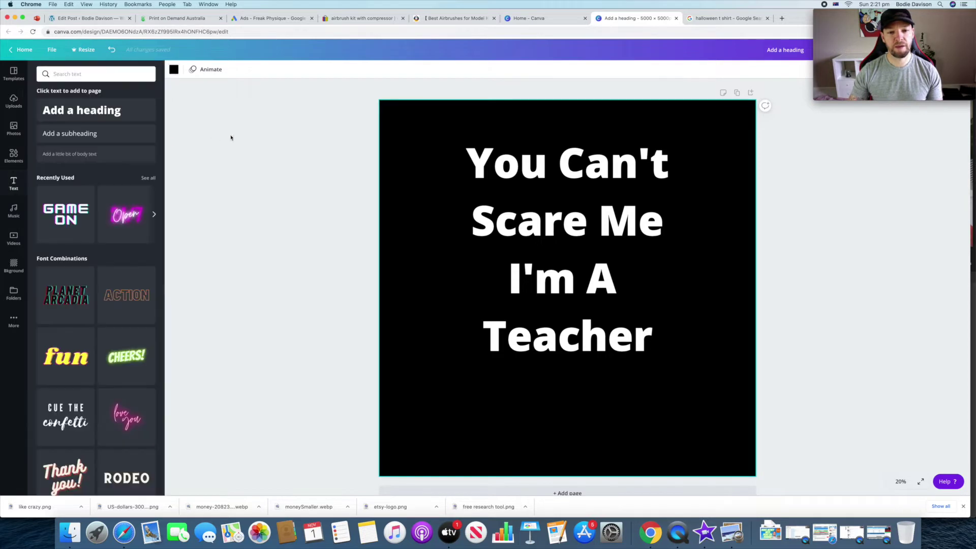
click(506, 169)
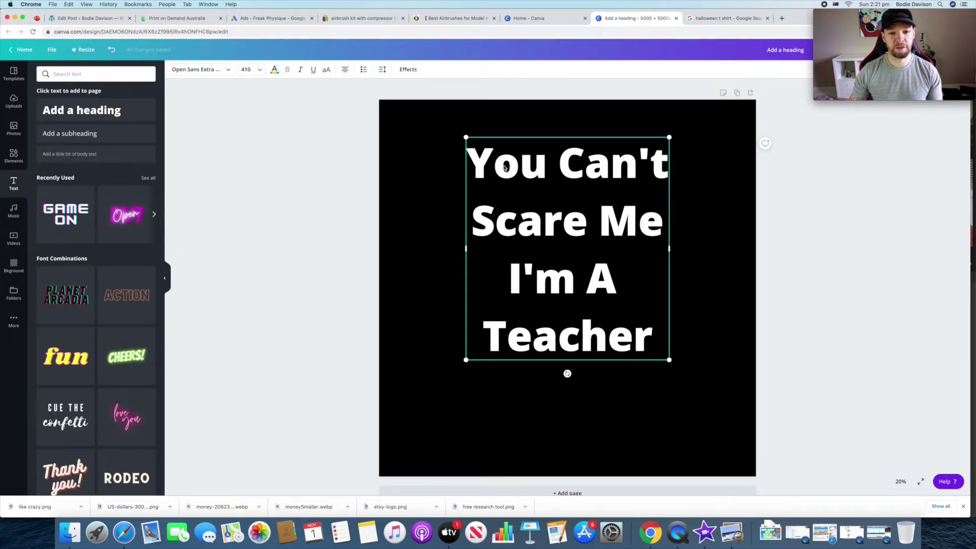
click(276, 70)
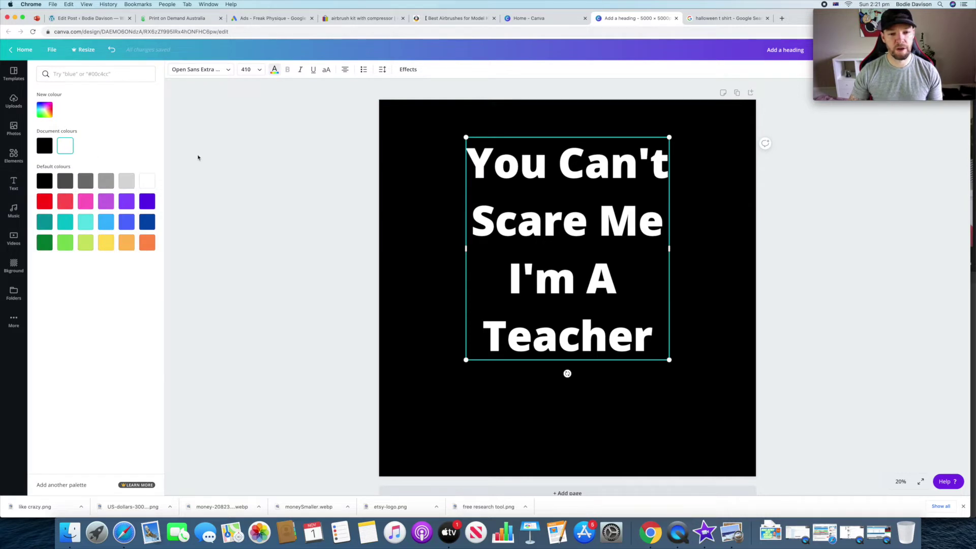
click(213, 175)
click(217, 176)
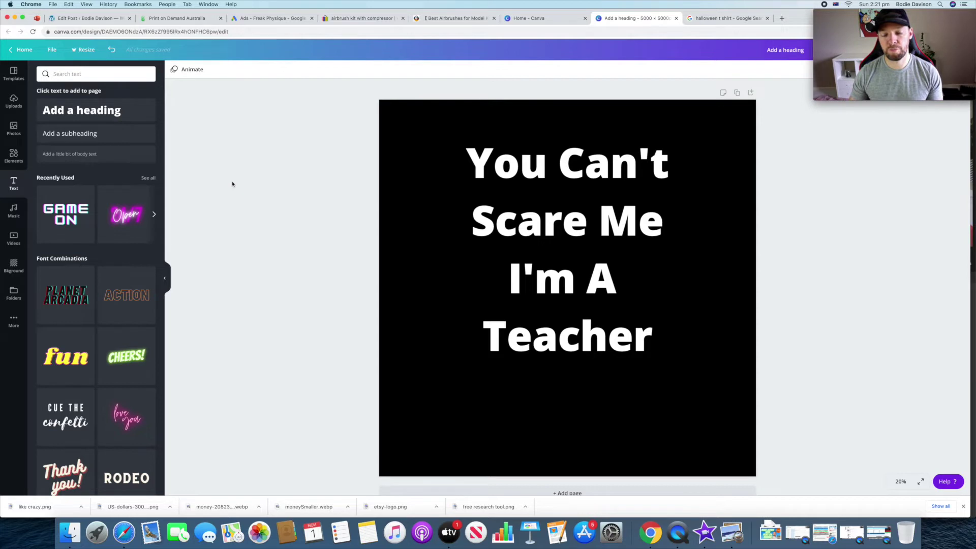
Step: Tighten the heading's spacing to a letter spacing of -56 and a line height of 0.94
click(573, 290)
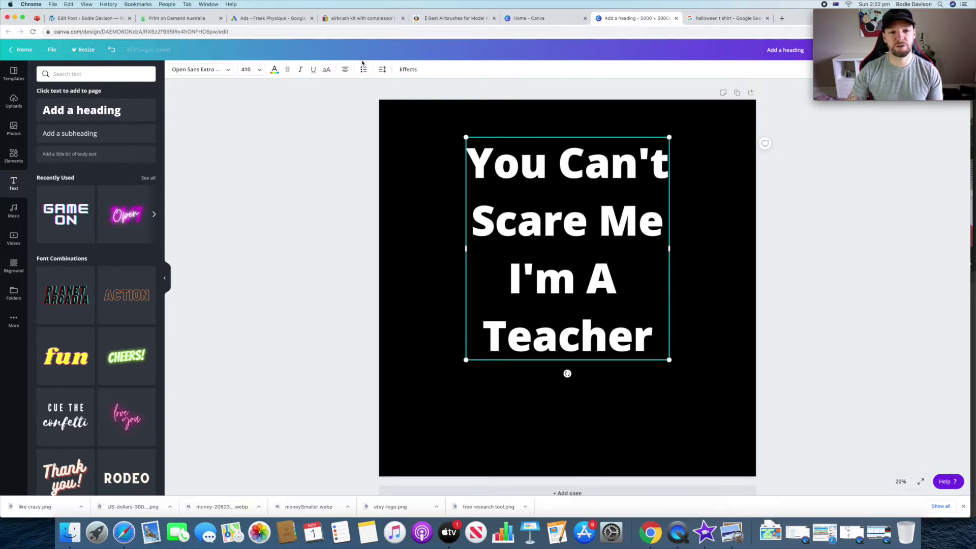
click(382, 69)
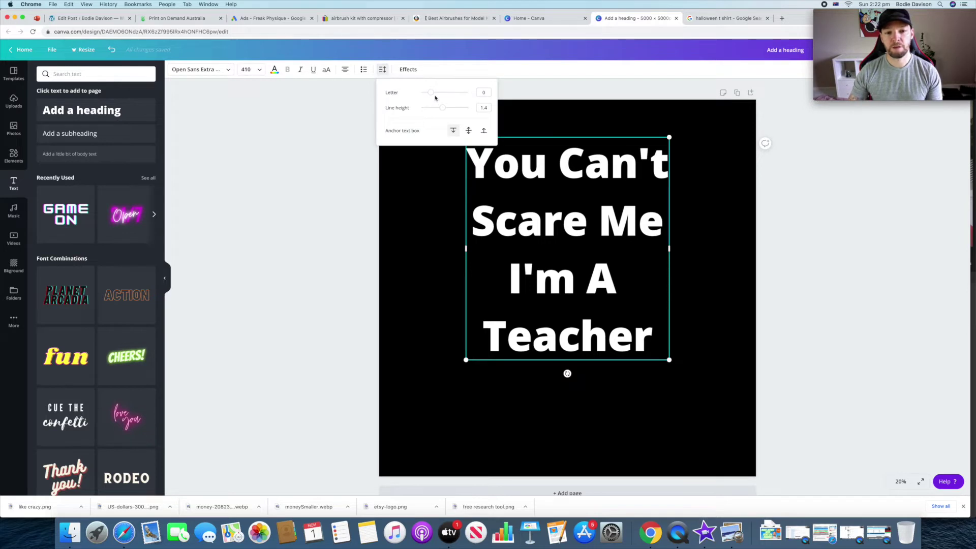
drag(445, 109, 428, 96)
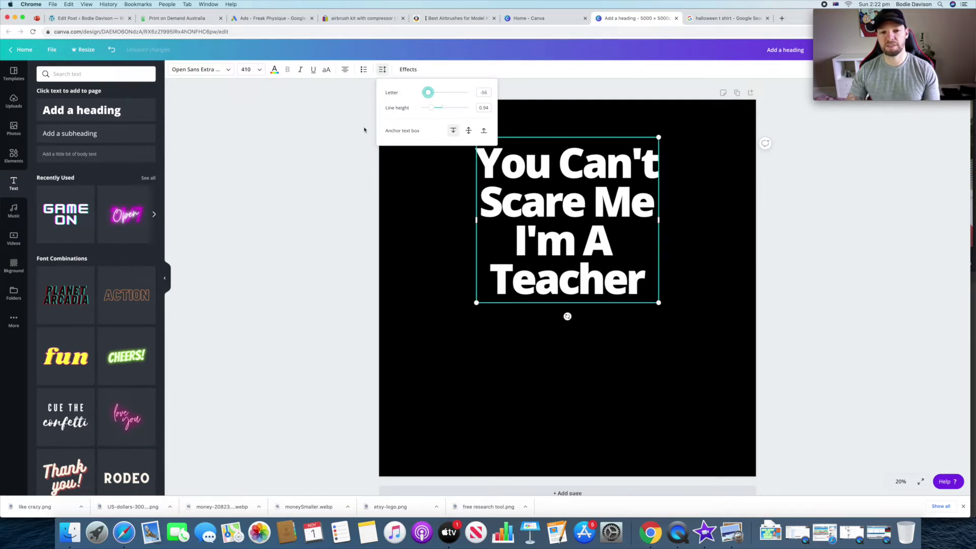
click(601, 212)
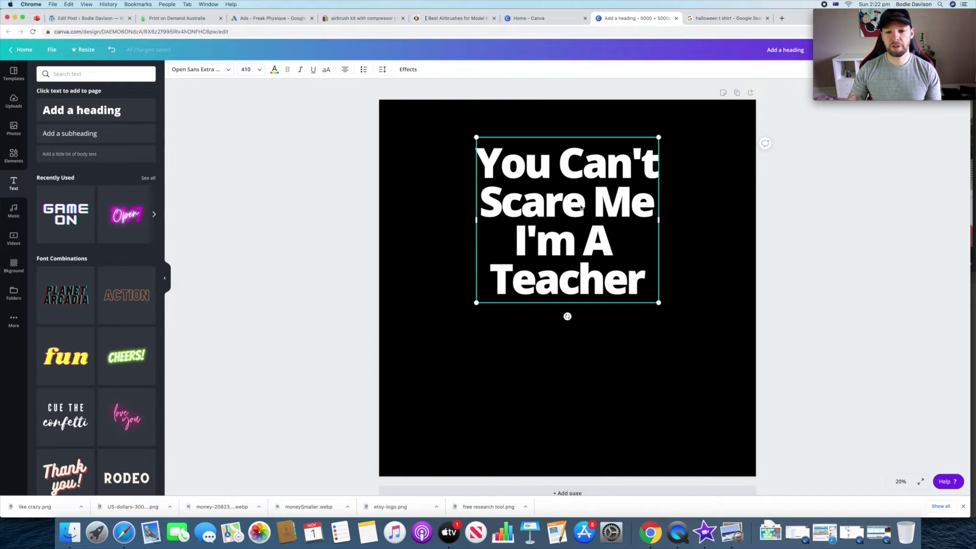
Step: Try the Allerta Stencil, Alta and Bernier Shade fonts on the heading
click(228, 70)
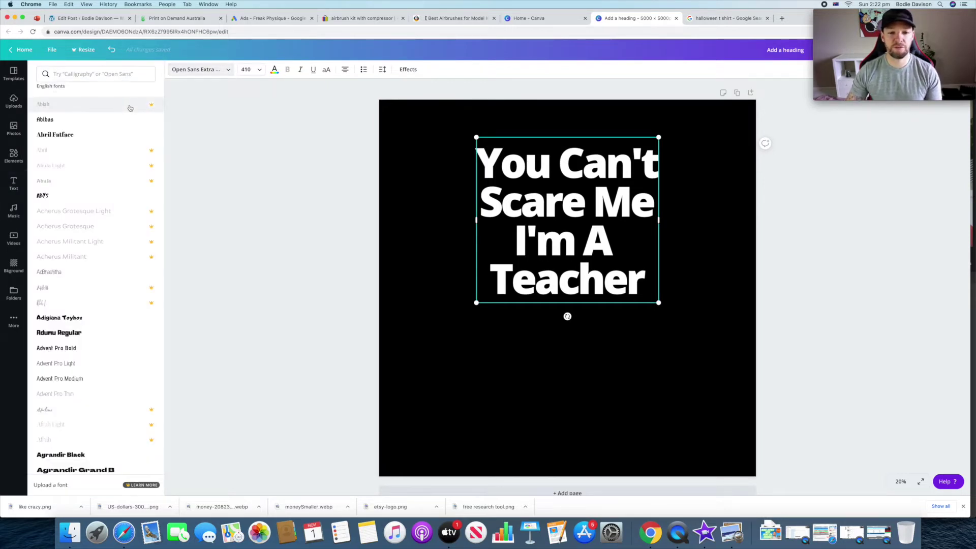
scroll(124, 115, down, 10)
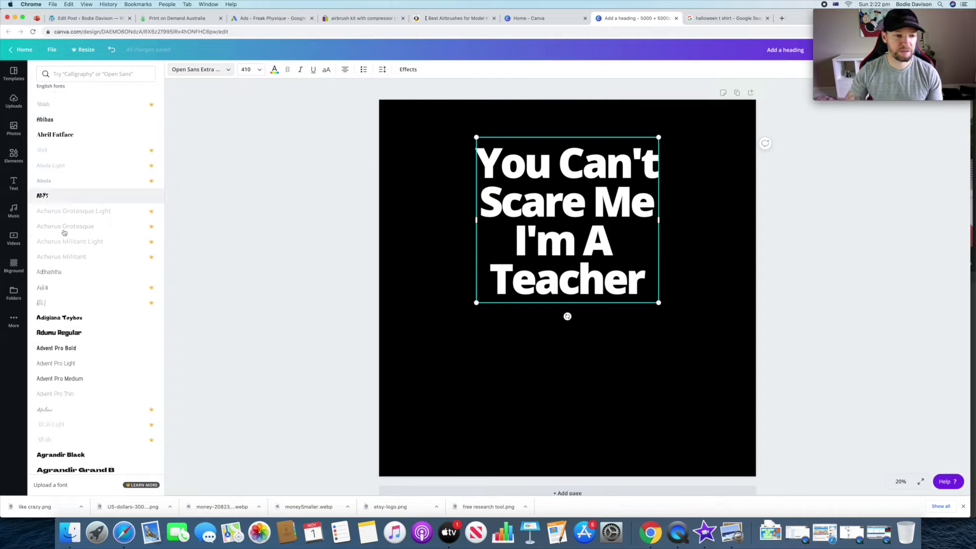
click(80, 275)
click(90, 355)
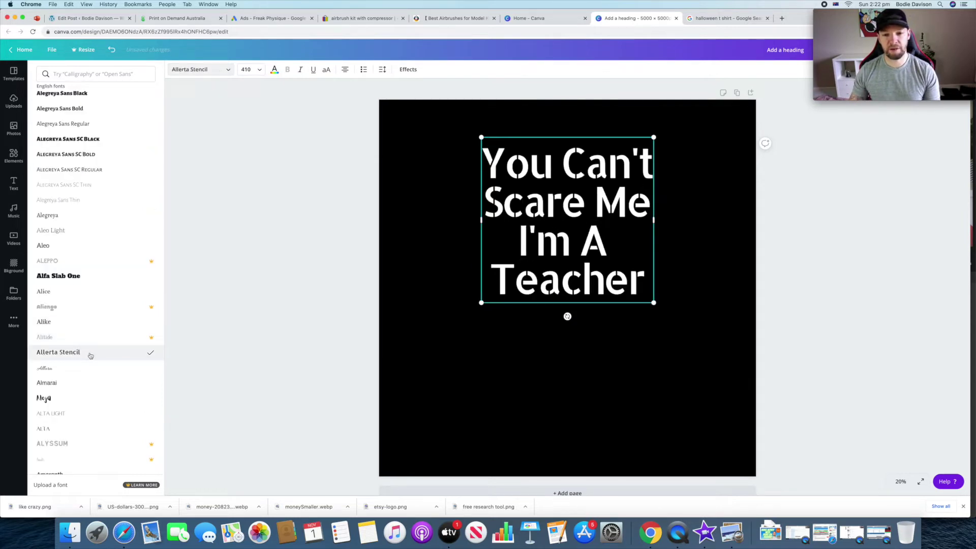
scroll(91, 355, down, 3)
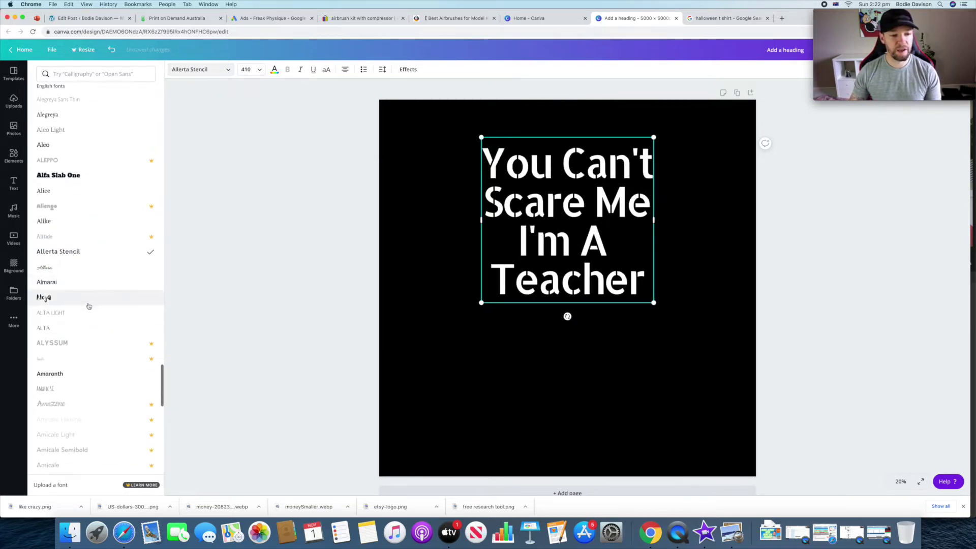
click(90, 329)
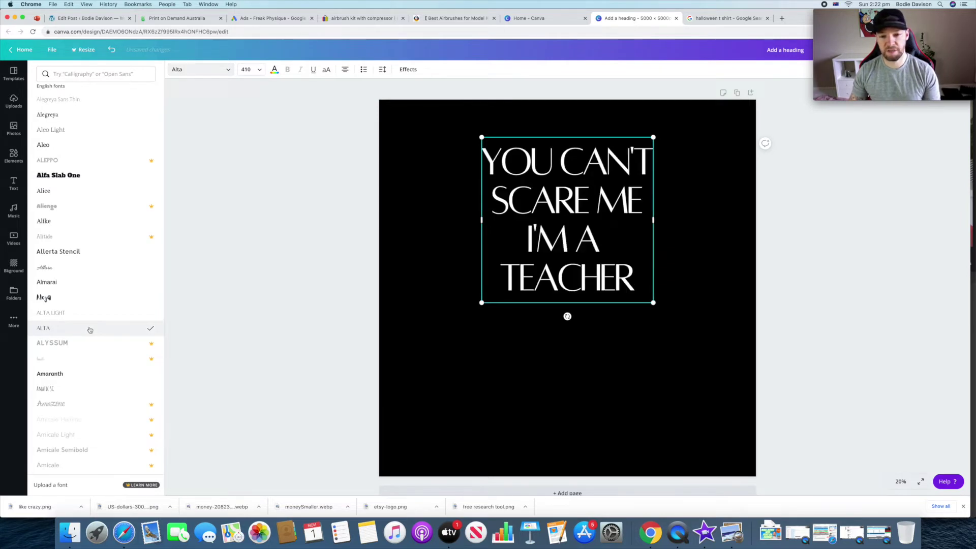
scroll(95, 312, down, 3)
click(118, 337)
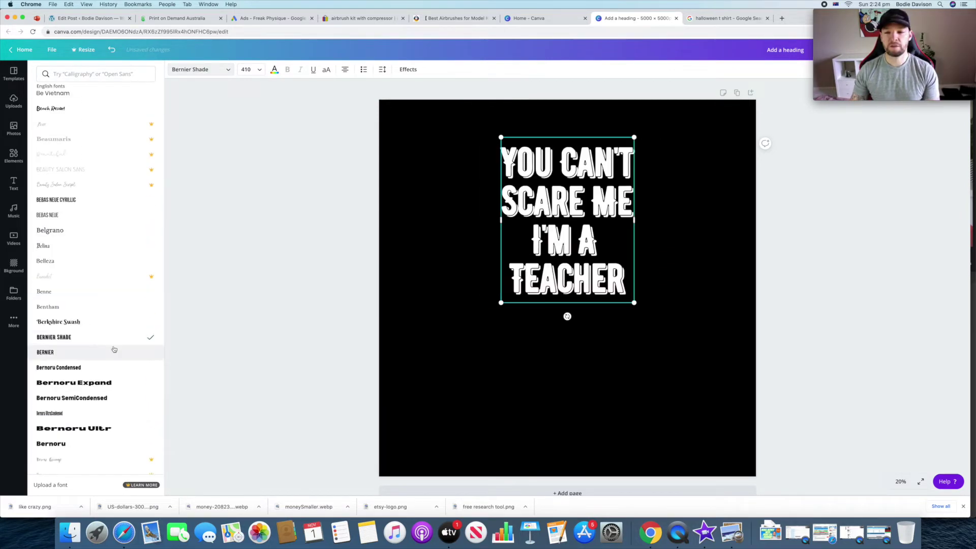
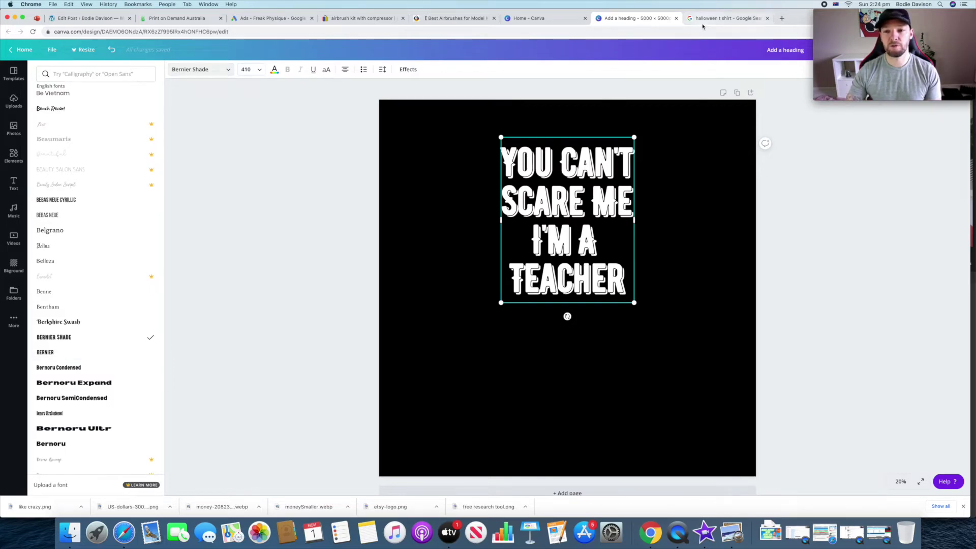
Step: Switch to the Google image results for "halloween t shirt" and examine the fonts and layouts of the shirt designs
click(726, 19)
scroll(427, 243, down, 5)
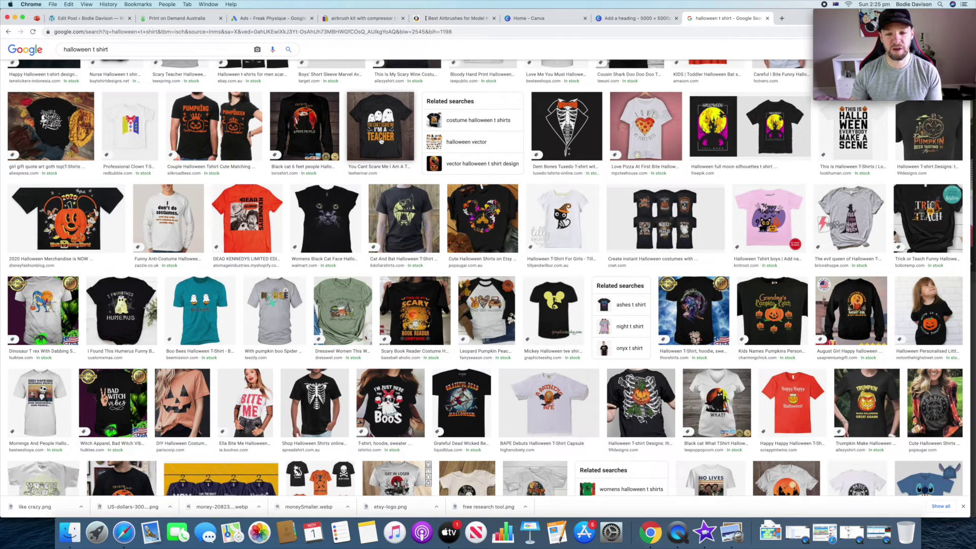
scroll(576, 281, down, 6)
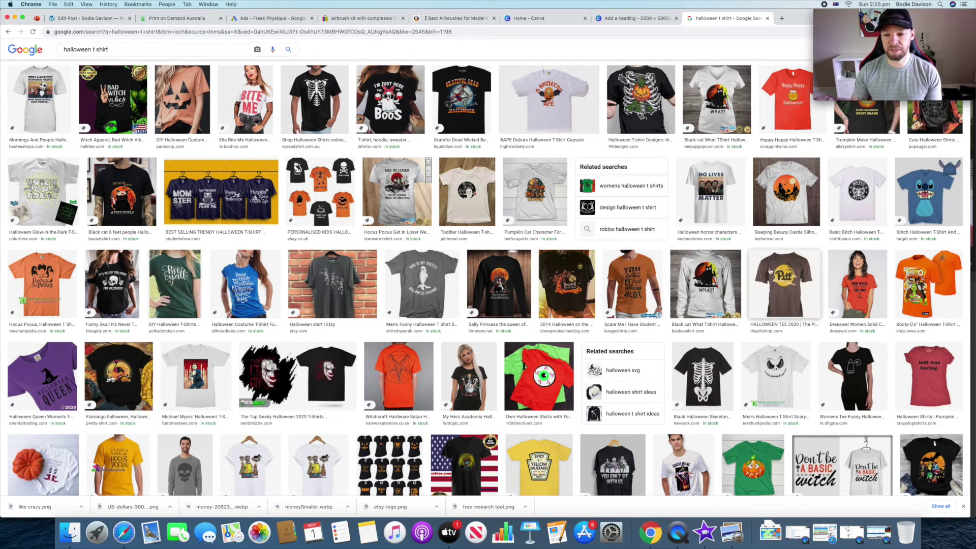
scroll(473, 271, down, 5)
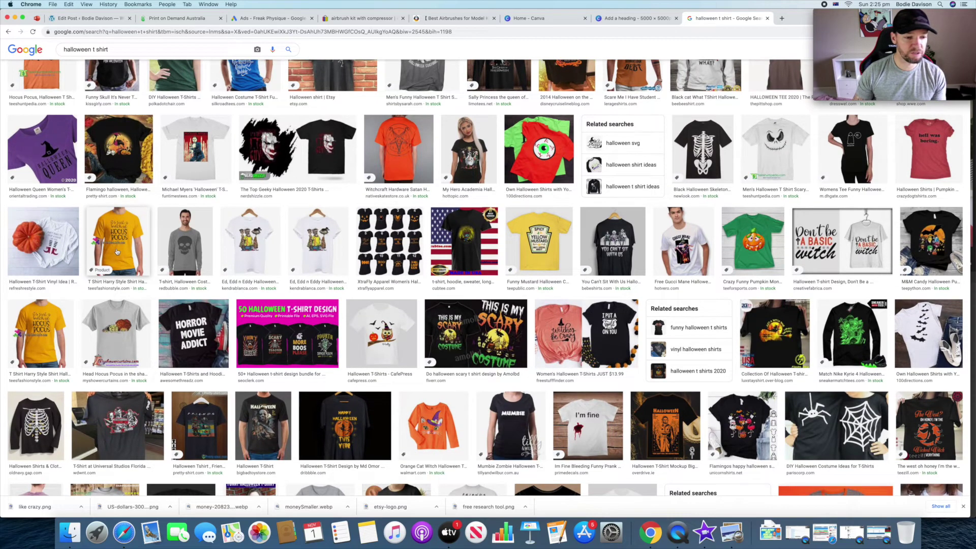
scroll(555, 223, down, 3)
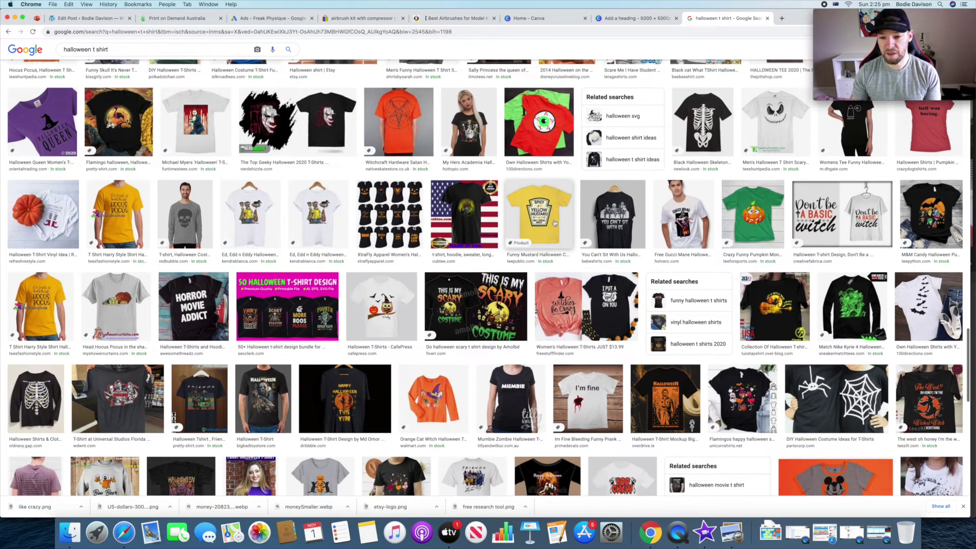
scroll(555, 222, down, 4)
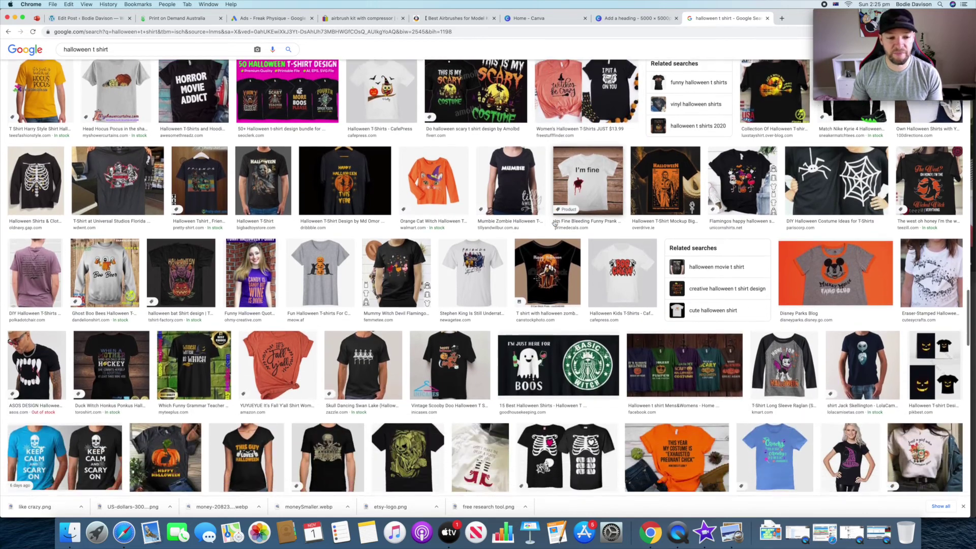
scroll(554, 222, down, 3)
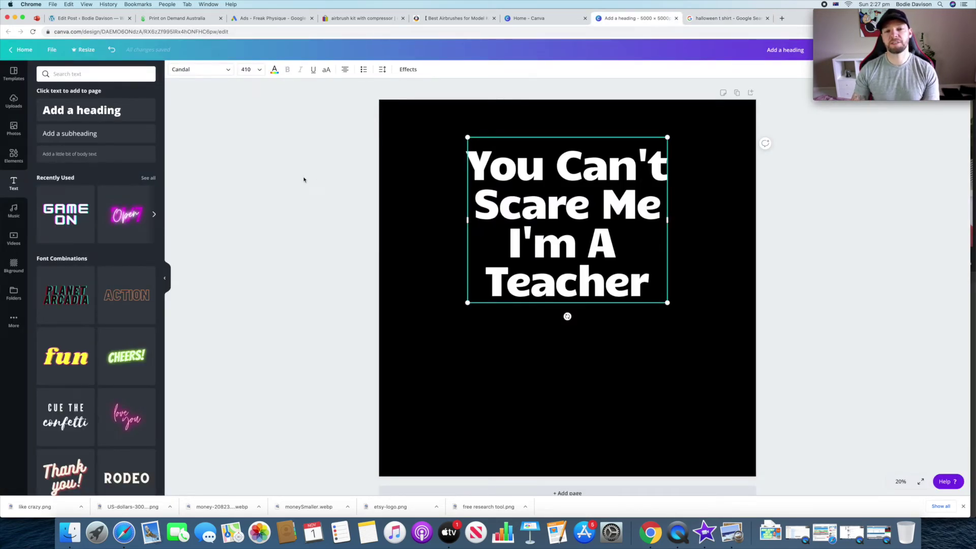
Step: Try the Shadow, Lift, Hollow, Splice, Echo, Glitch and Neon text effects on the heading, and return it to no effect
click(412, 70)
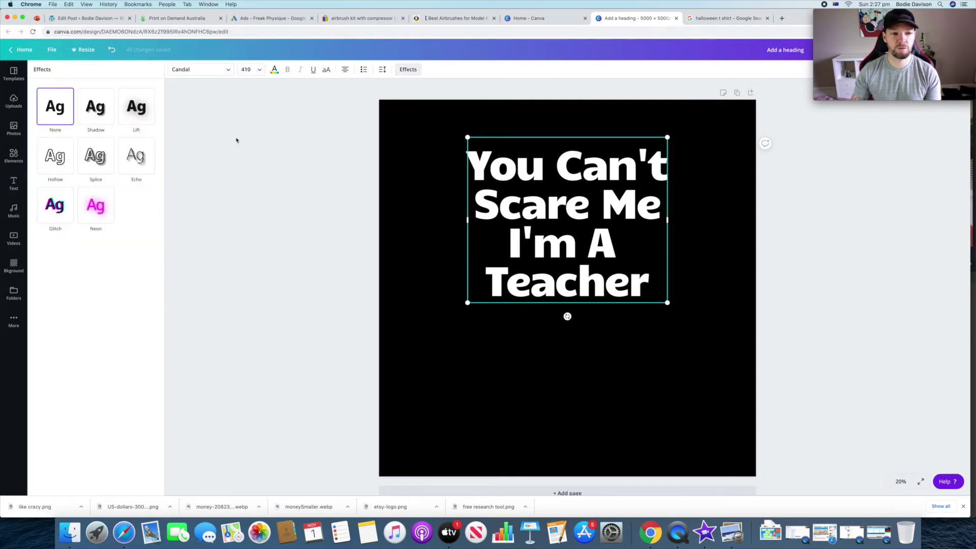
click(105, 110)
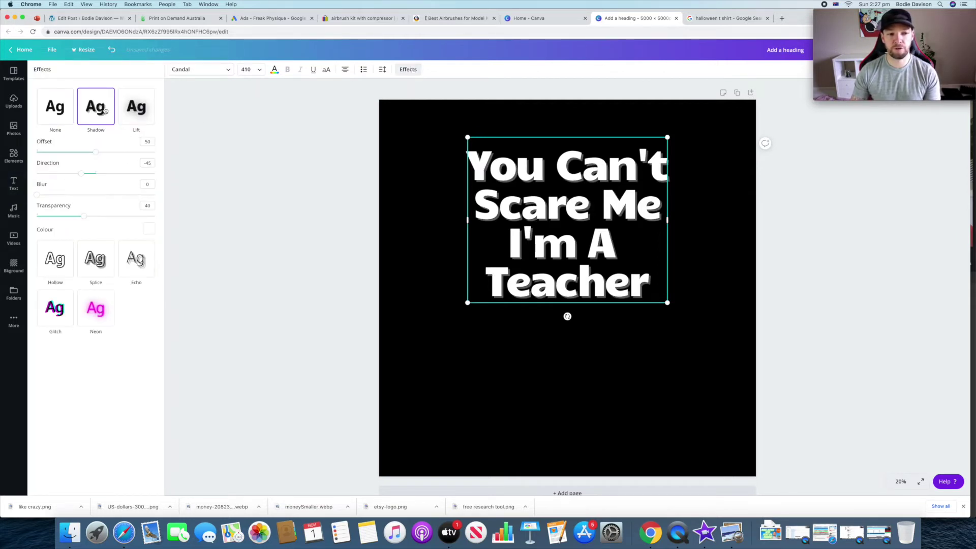
click(135, 109)
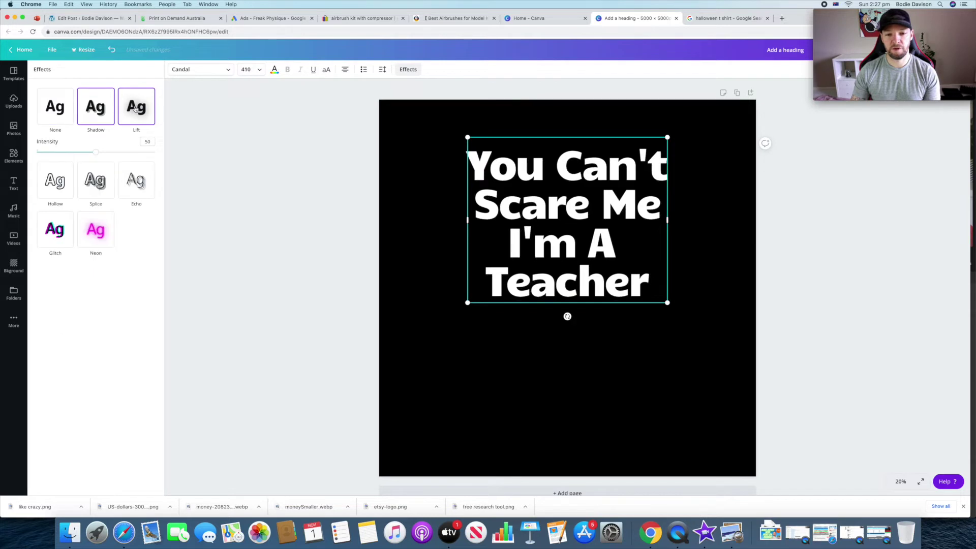
click(59, 185)
click(98, 168)
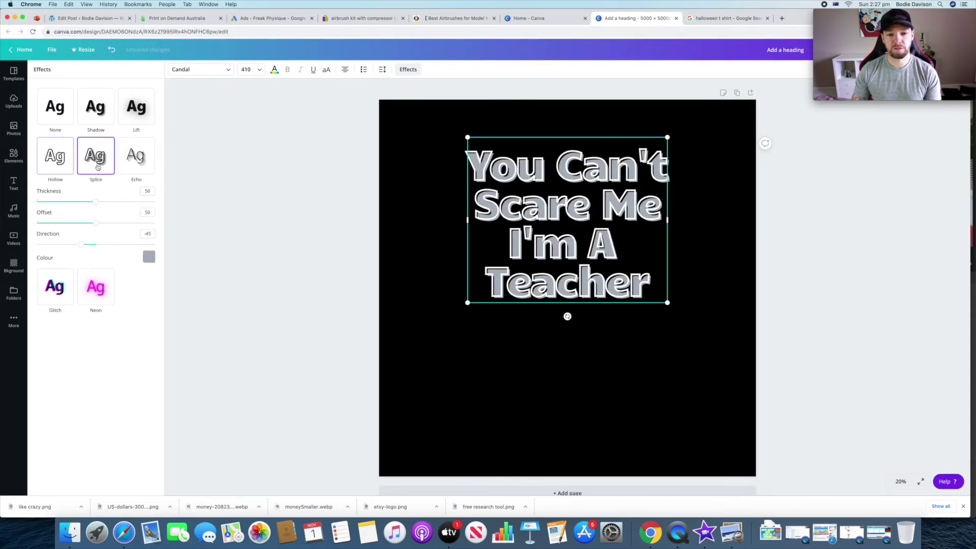
click(137, 160)
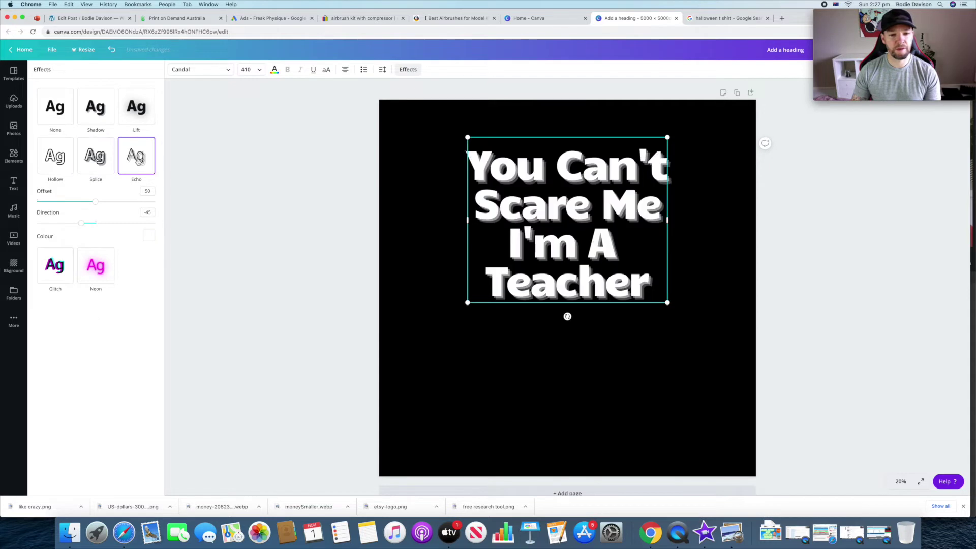
click(57, 267)
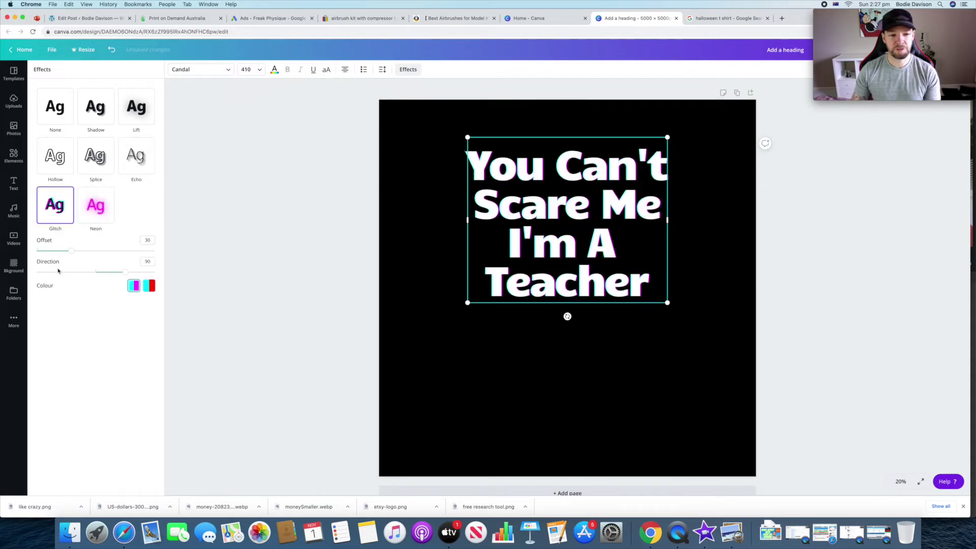
click(98, 209)
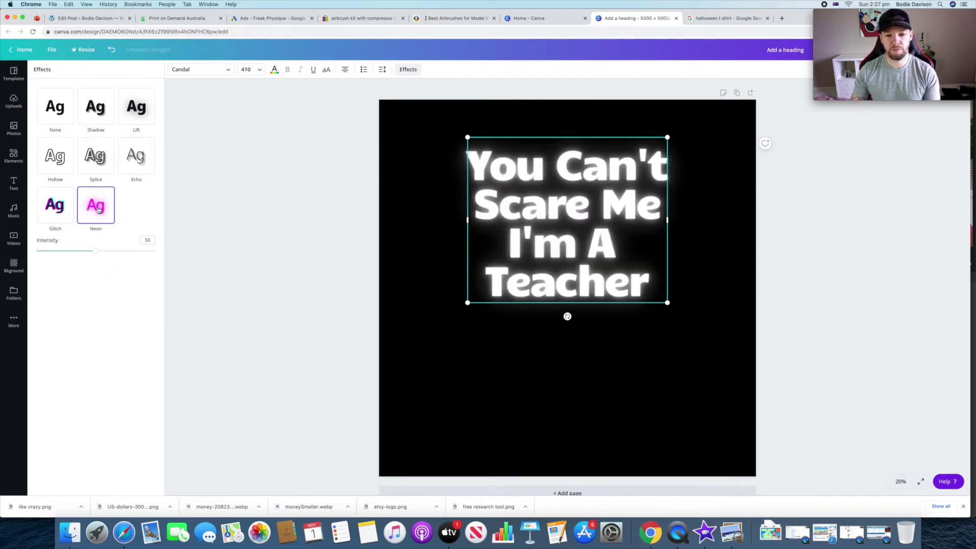
click(66, 120)
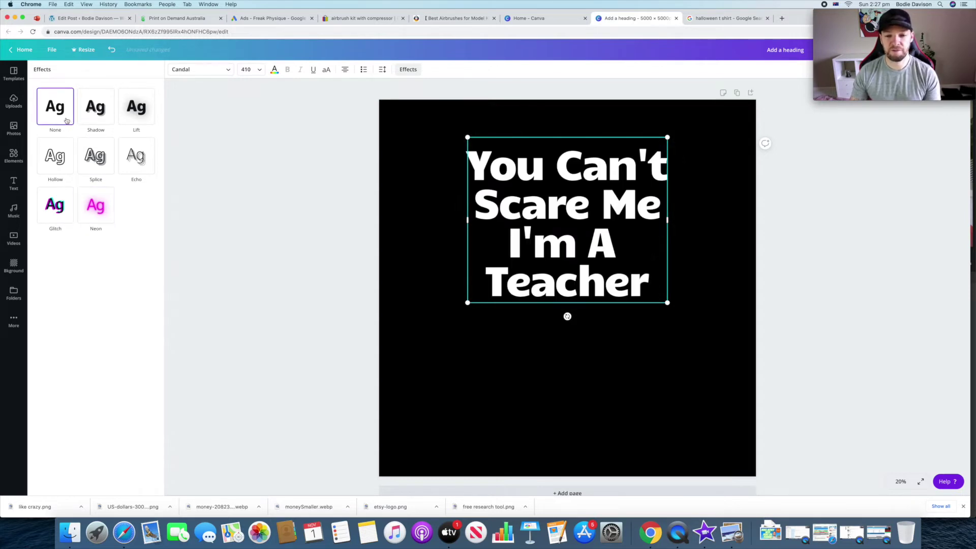
Step: Apply the Neon effect to the heading again to compare it with the plain text
click(100, 220)
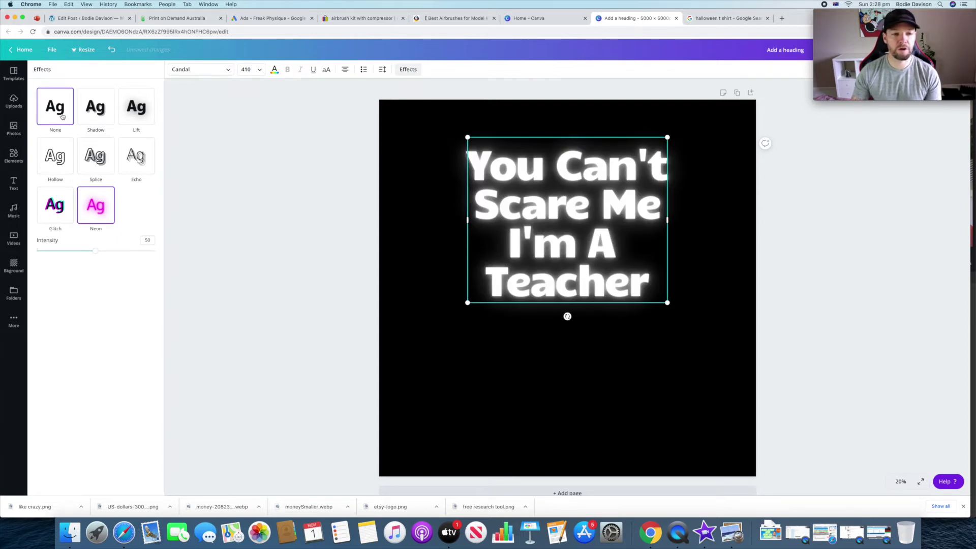